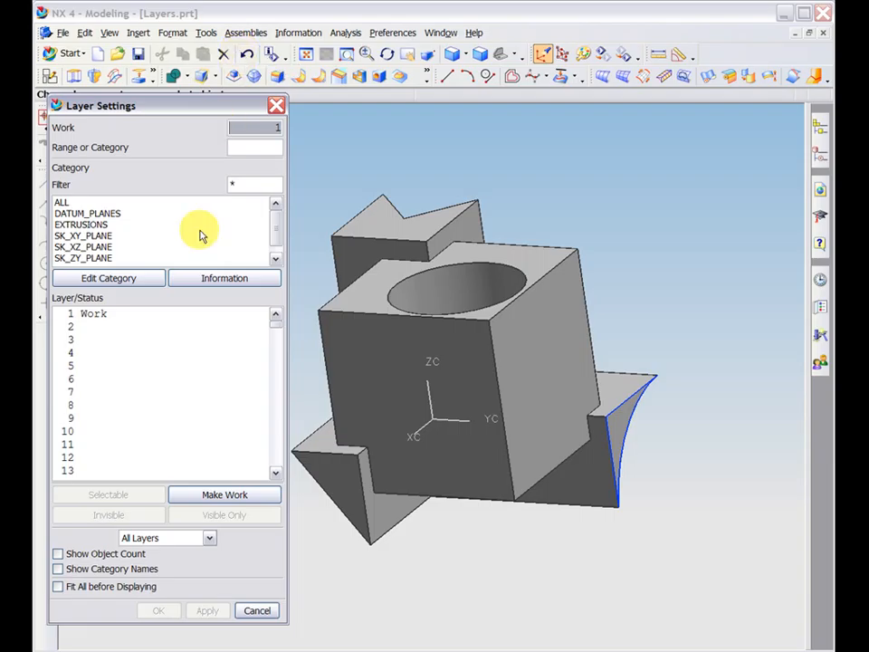
Set the work layer to 2 in the layer settings
left_click(118, 314)
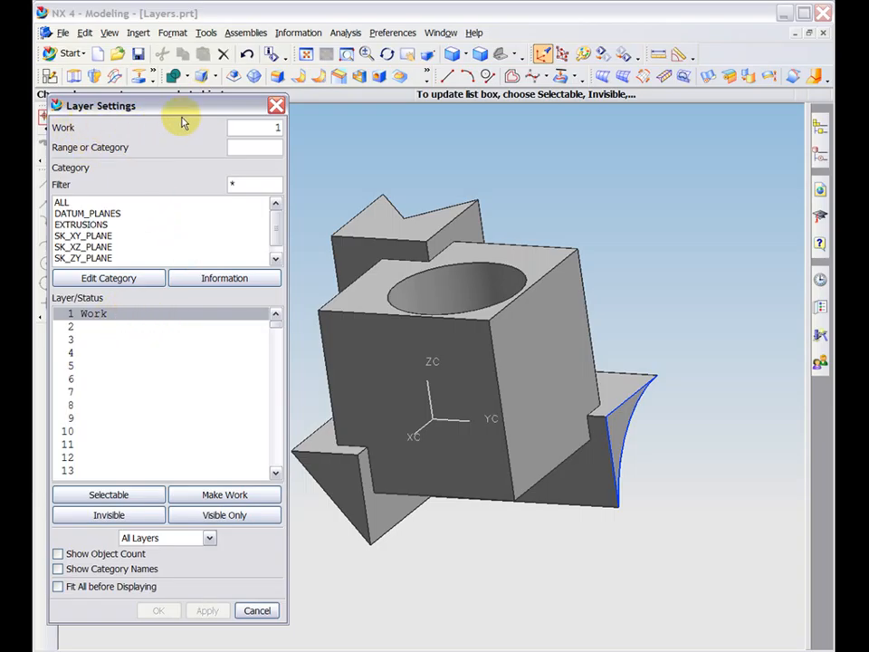
double_click(277, 127)
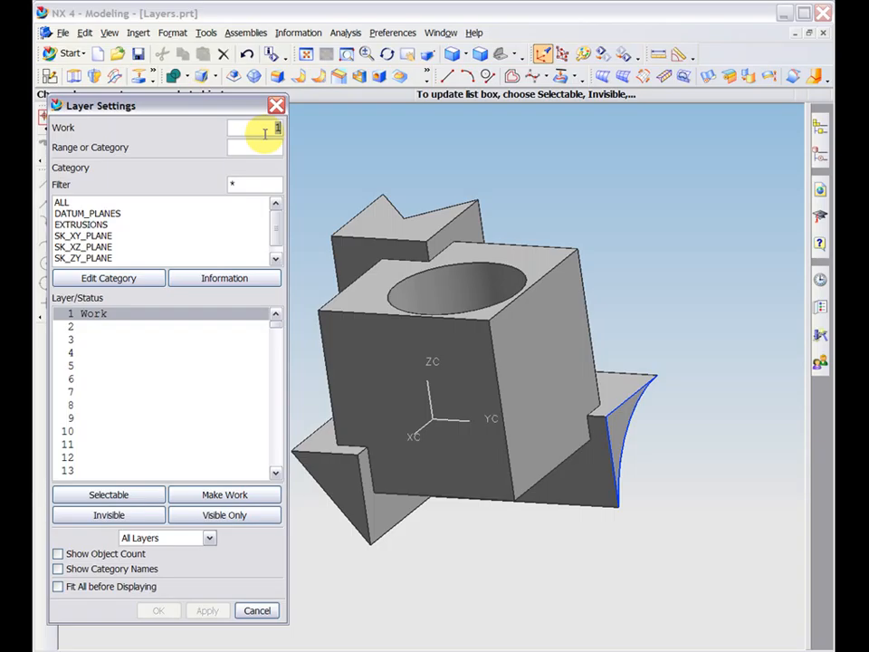
type("2")
key("Return")
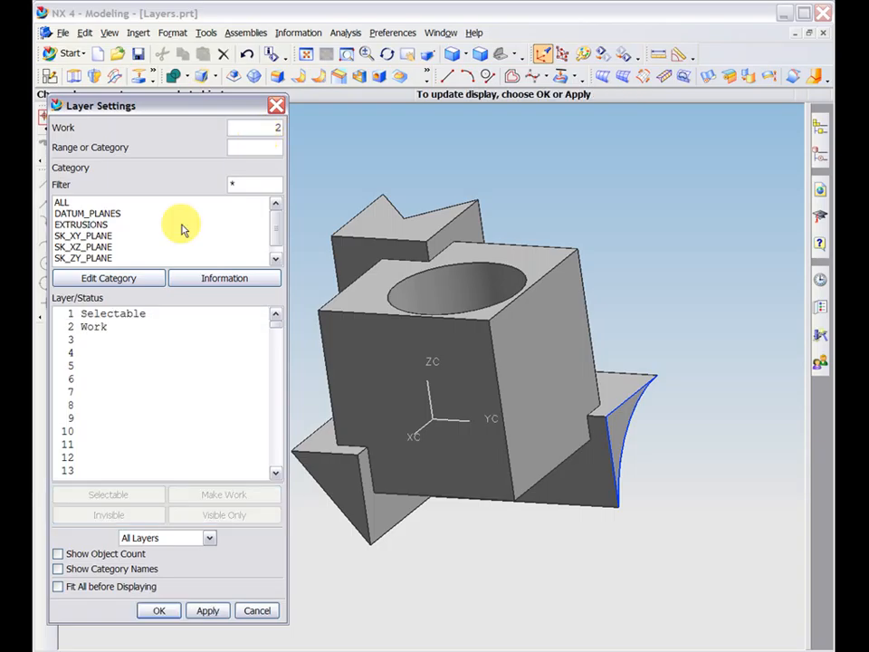
Make layer 1 the work layer again from the layer status list
left_click(99, 314)
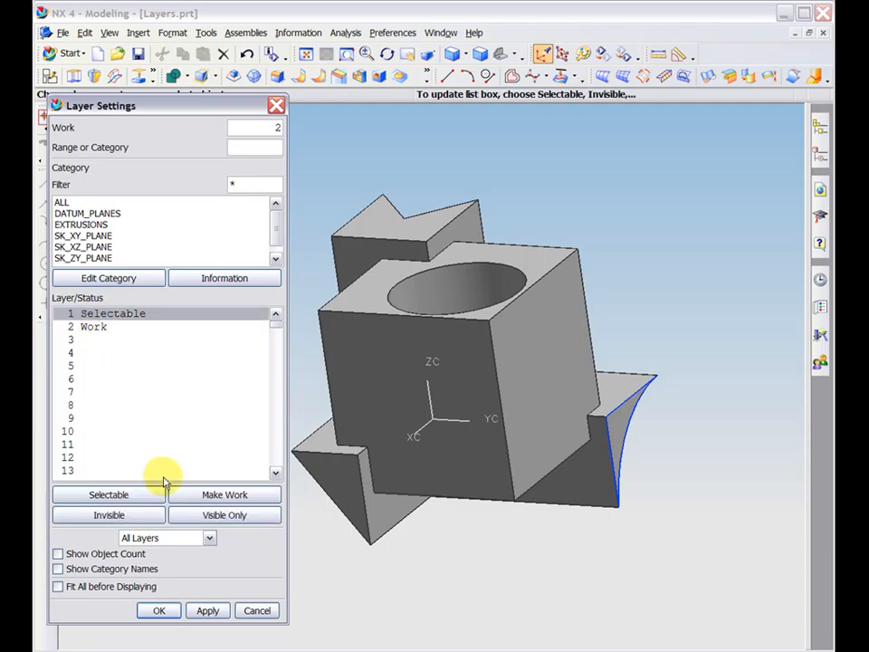
left_click(189, 494)
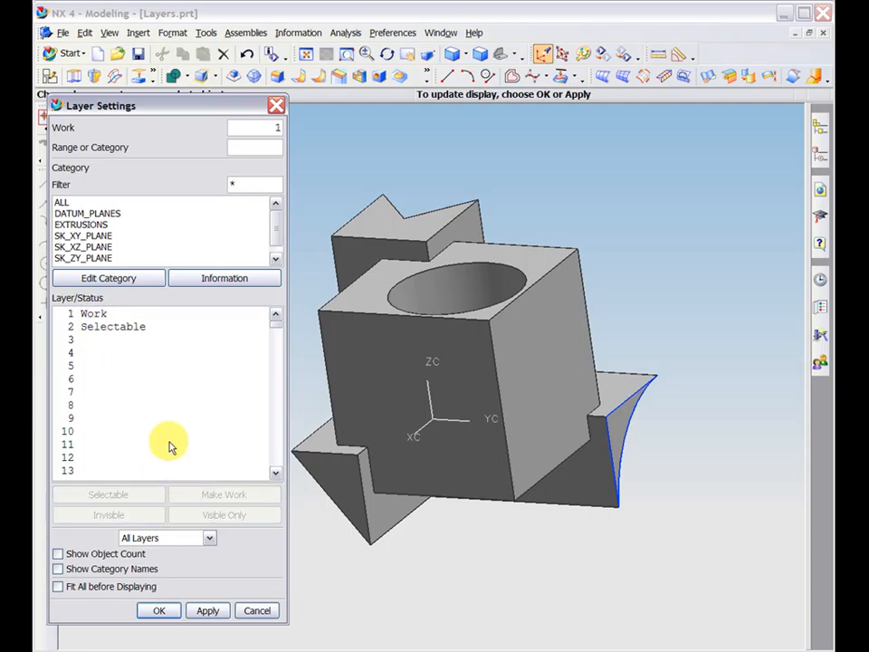
left_click(96, 314)
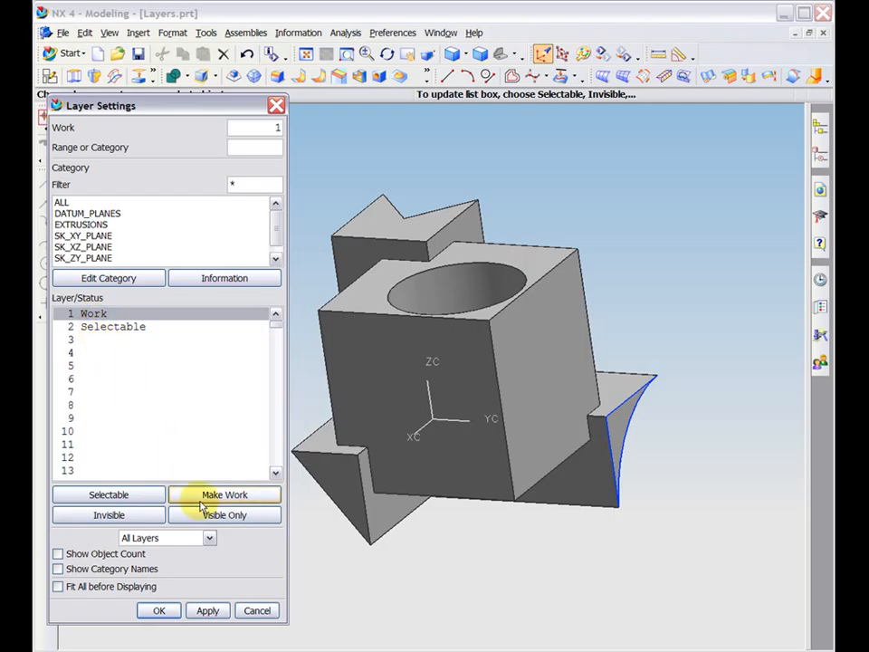
Compare the layer list filtered by Layers with Objects and All Selectable Layers, and return it to All Layers
left_click(209, 539)
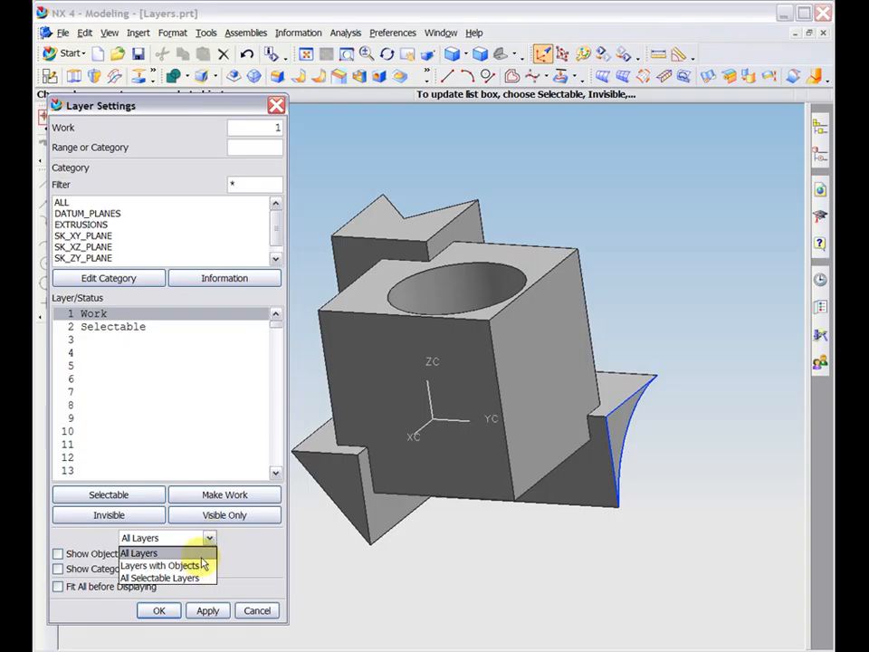
left_click(202, 556)
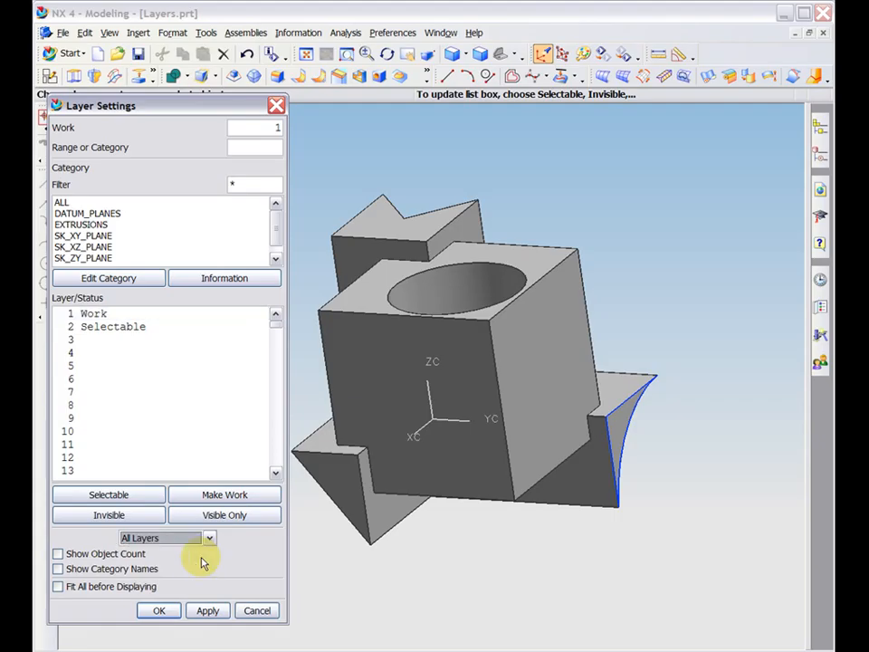
mouse_move(273, 322)
left_mouse_down()
mouse_move(274, 345)
mouse_move(273, 330)
left_mouse_up()
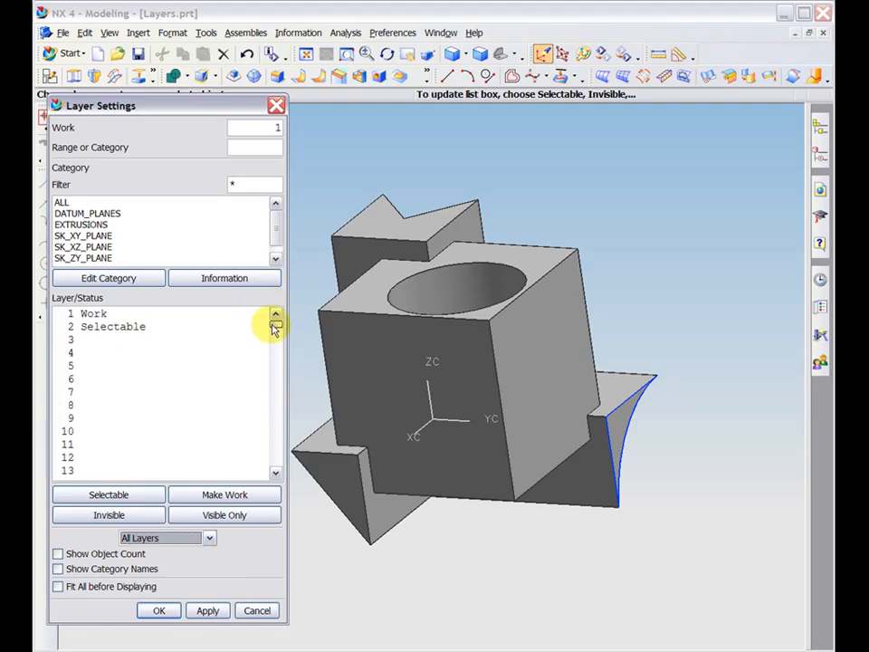
left_click(208, 538)
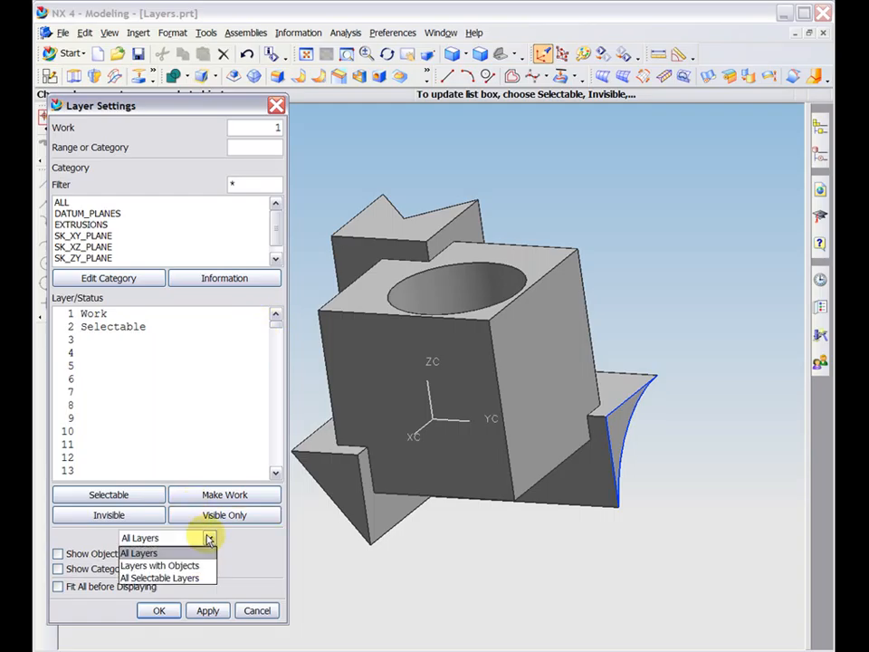
left_click(209, 565)
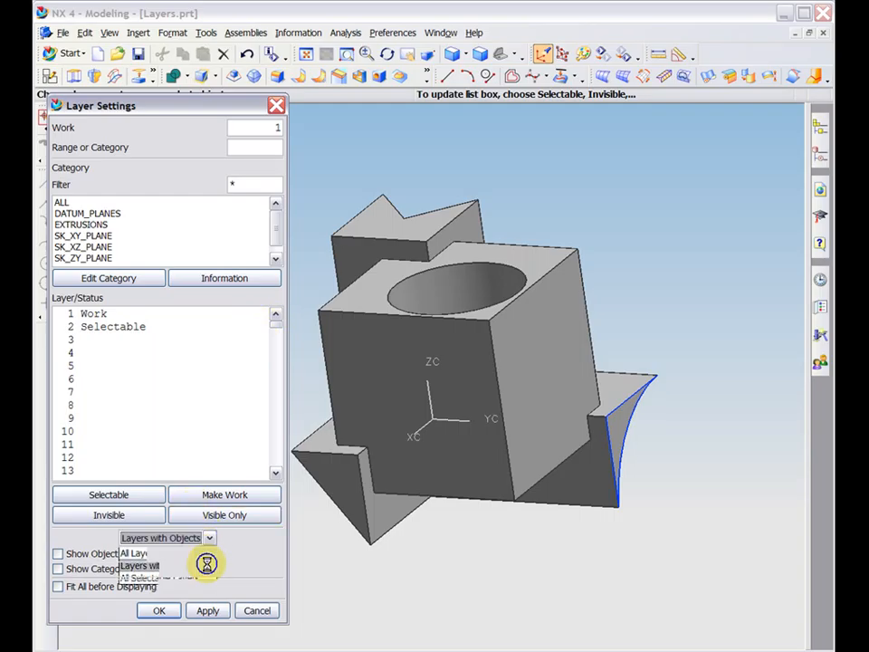
left_click(208, 538)
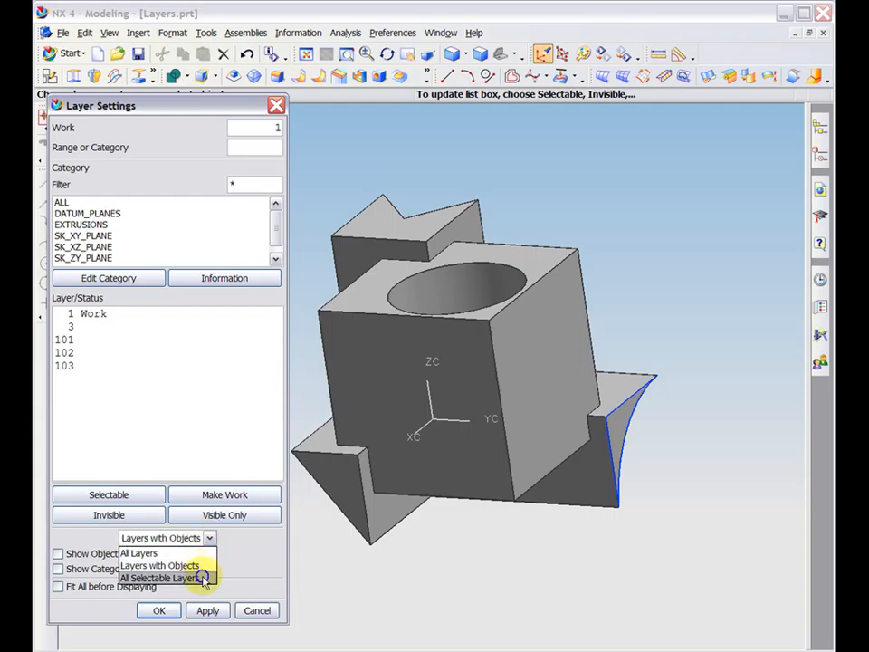
left_click(203, 578)
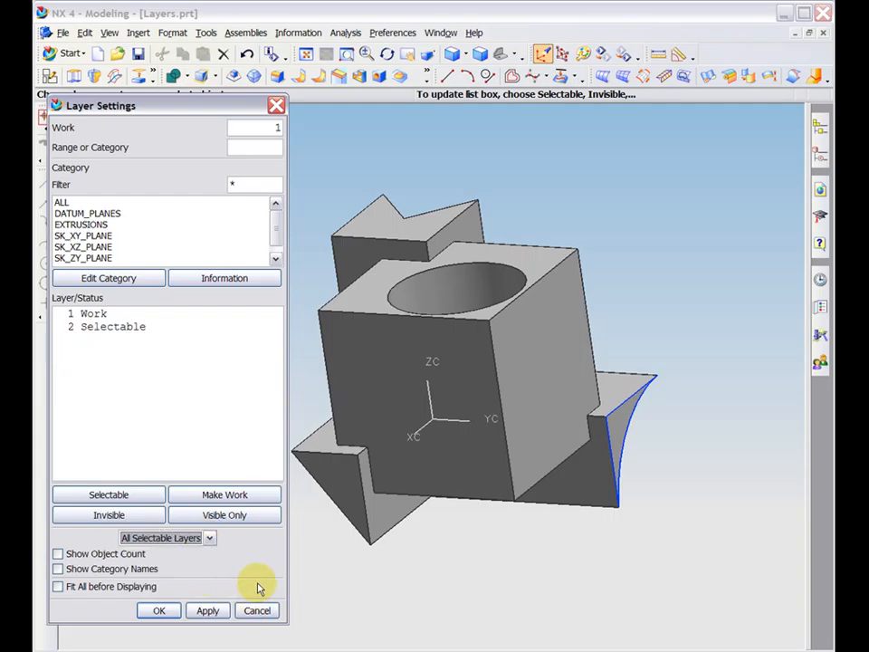
left_click(208, 538)
left_click(207, 554)
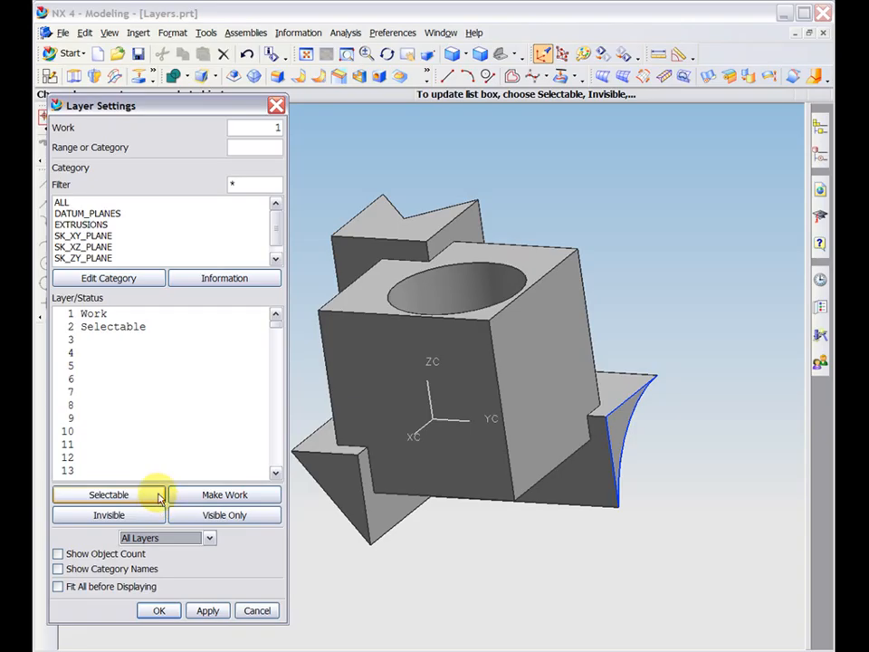
Make layers 3 to 6 selectable
left_click(115, 341)
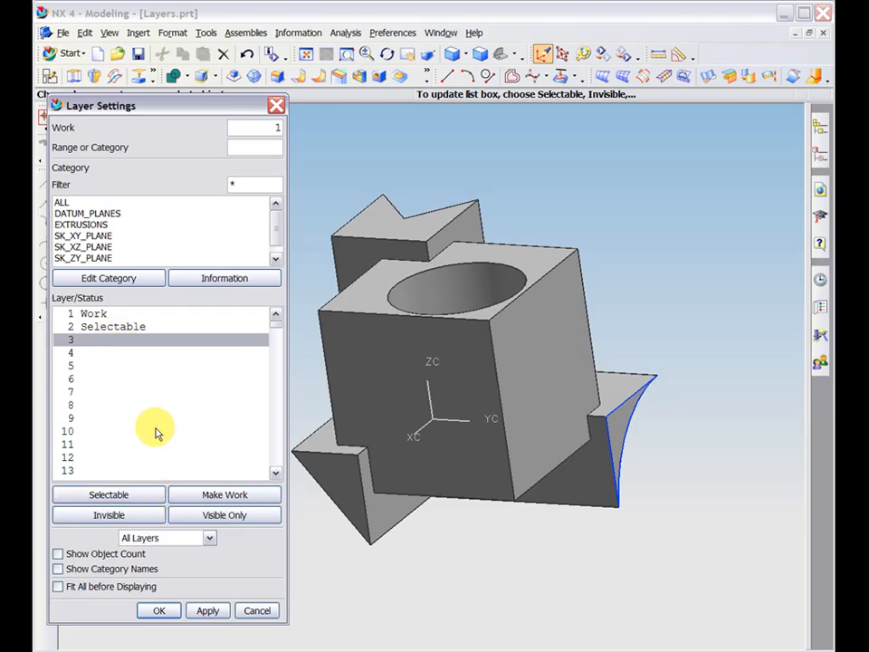
left_click(126, 379, "shift")
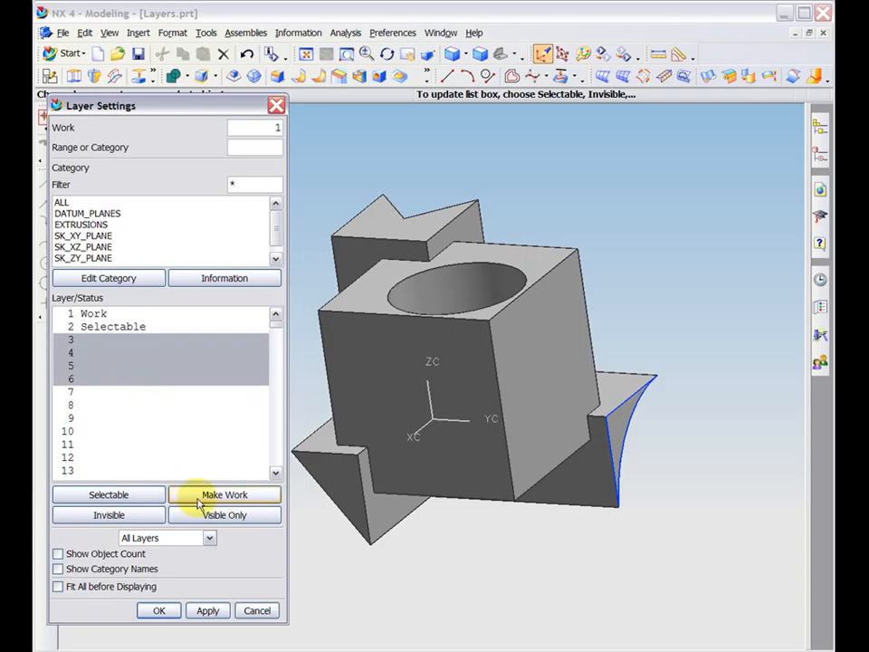
left_click(152, 504)
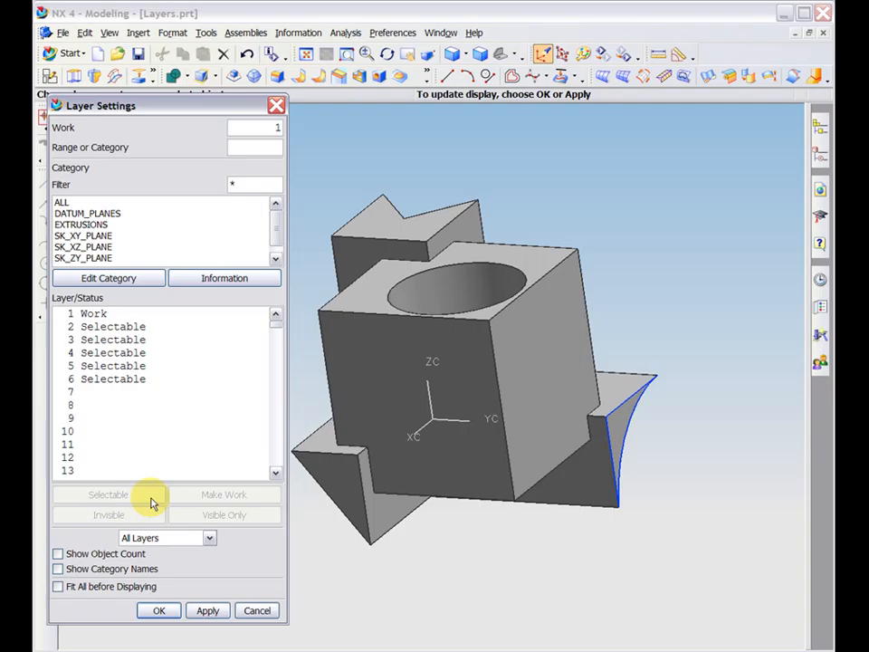
Make layers 2 to 6 invisible
left_click(137, 328)
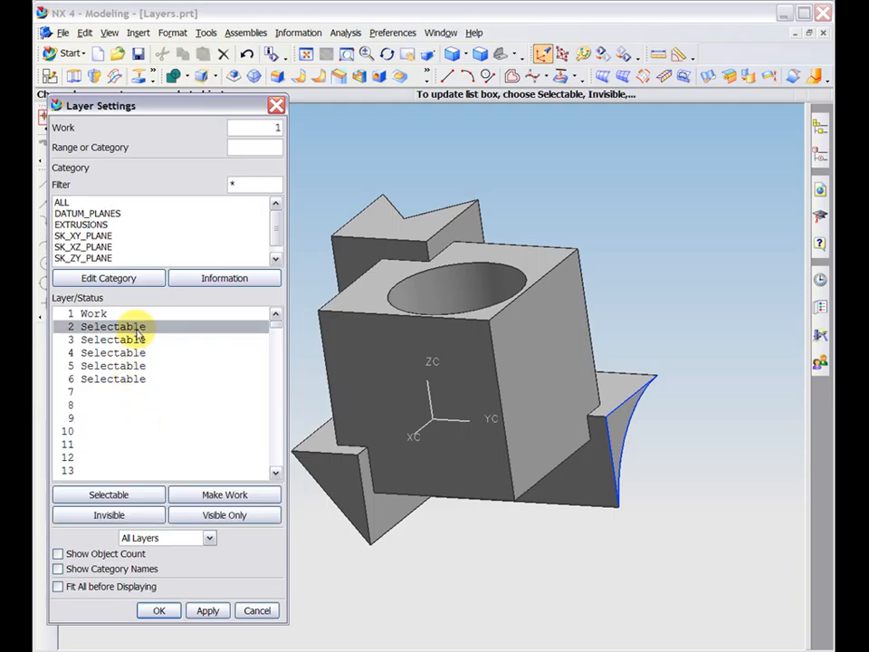
left_click(134, 382, "shift")
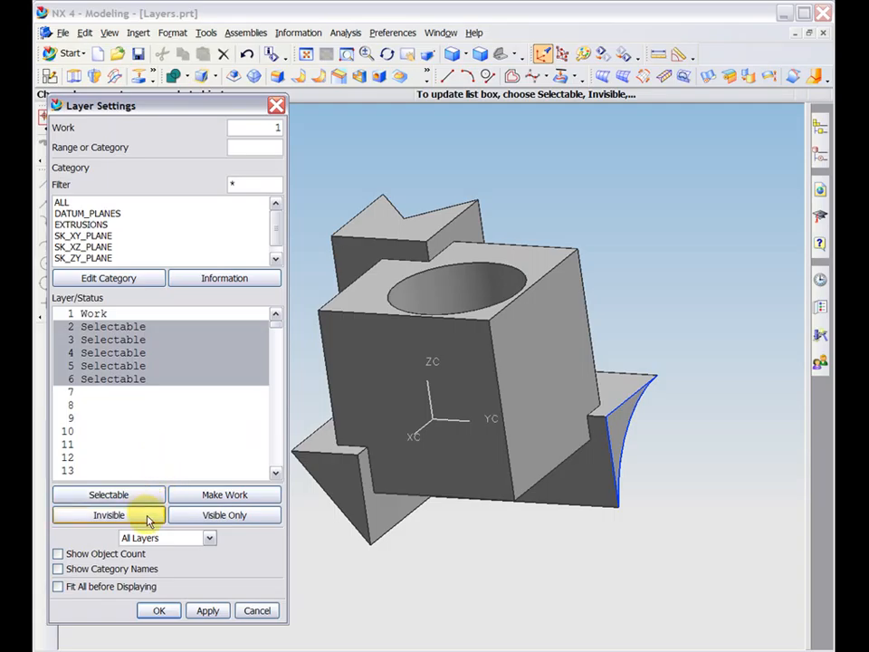
left_click(110, 515)
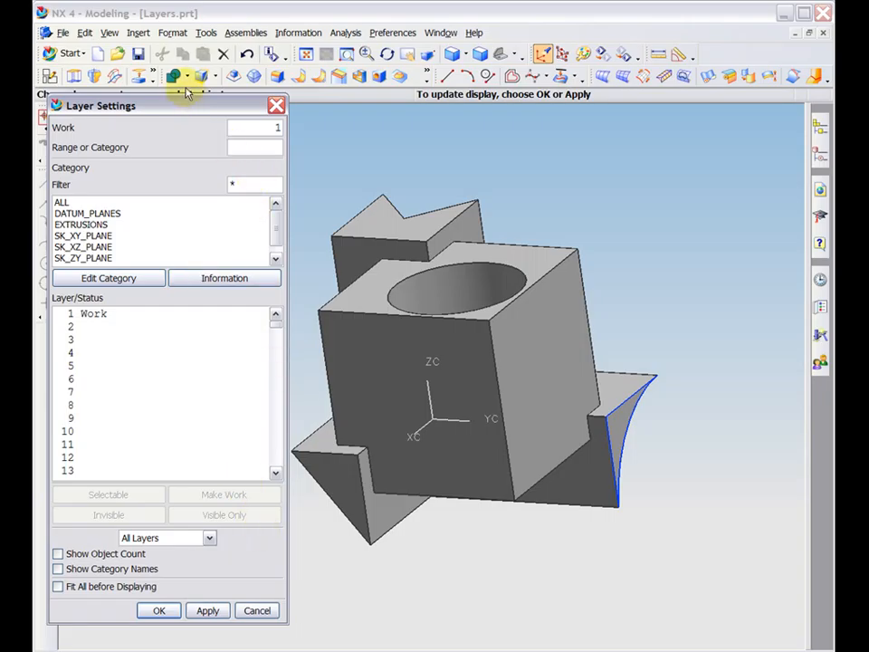
Create a new layer category named Sketches and open its layer assignment
left_click(173, 33)
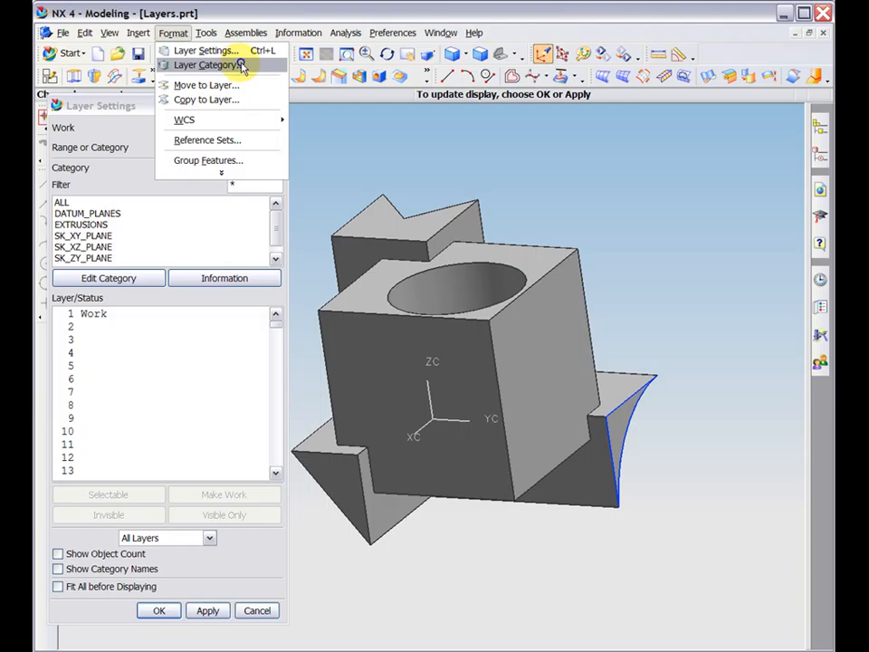
left_click(207, 65)
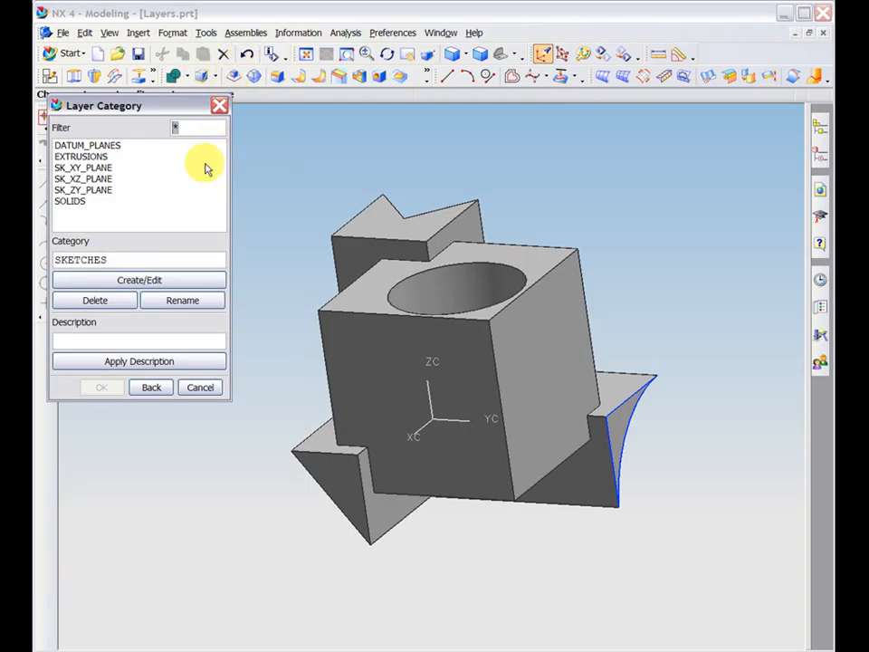
left_click(103, 191)
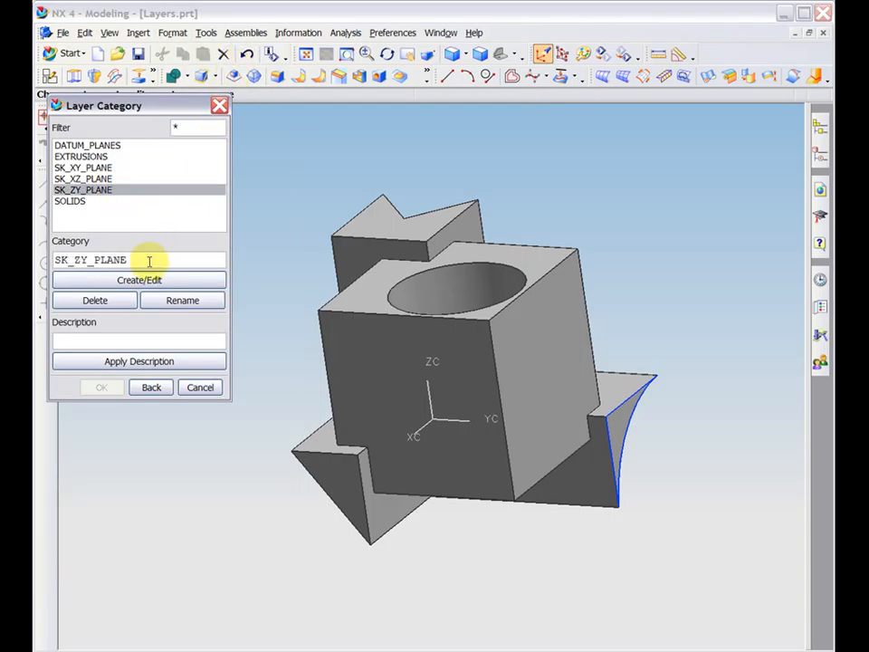
left_click_drag(146, 259, 49, 242)
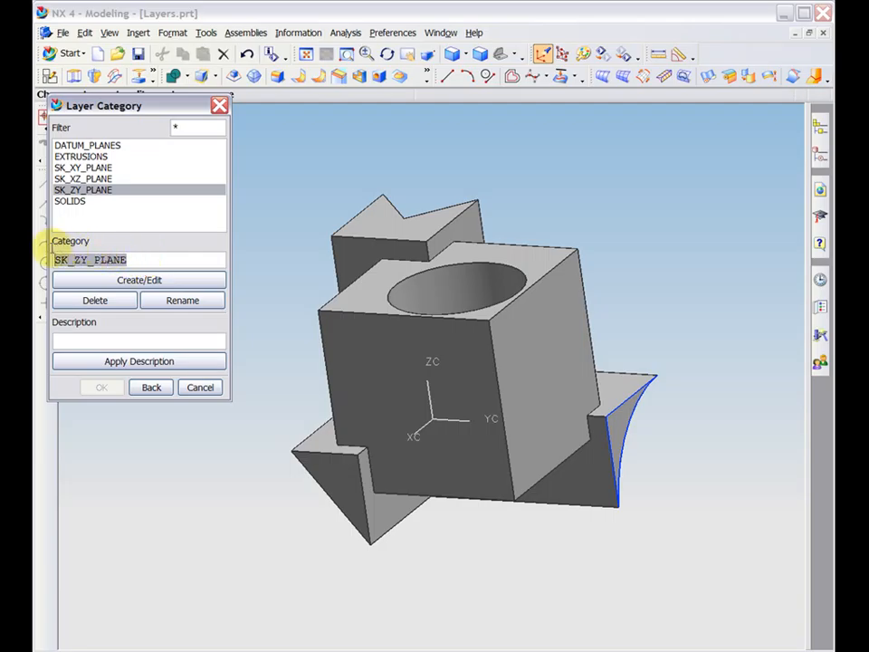
type("Sketches")
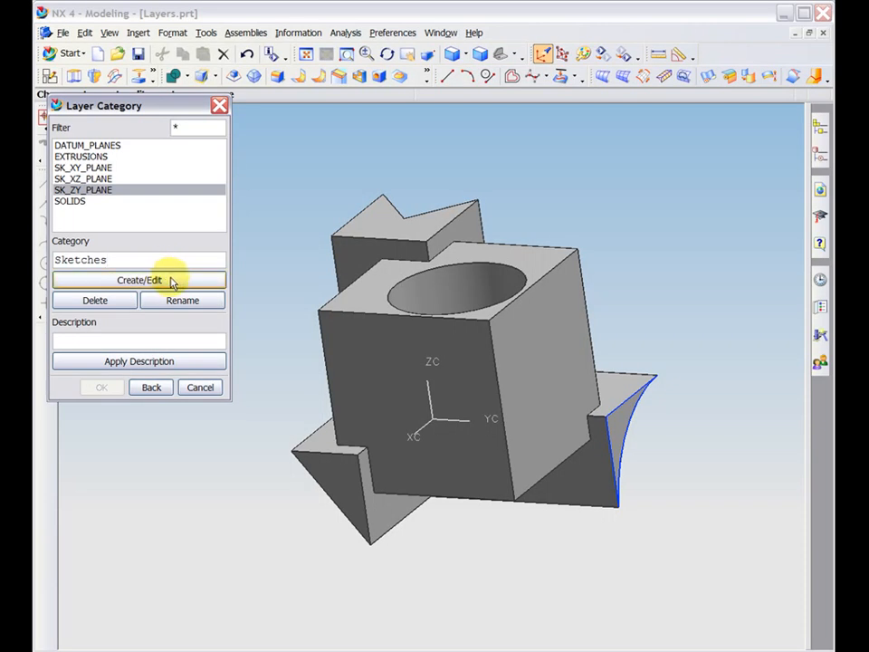
left_click(172, 282)
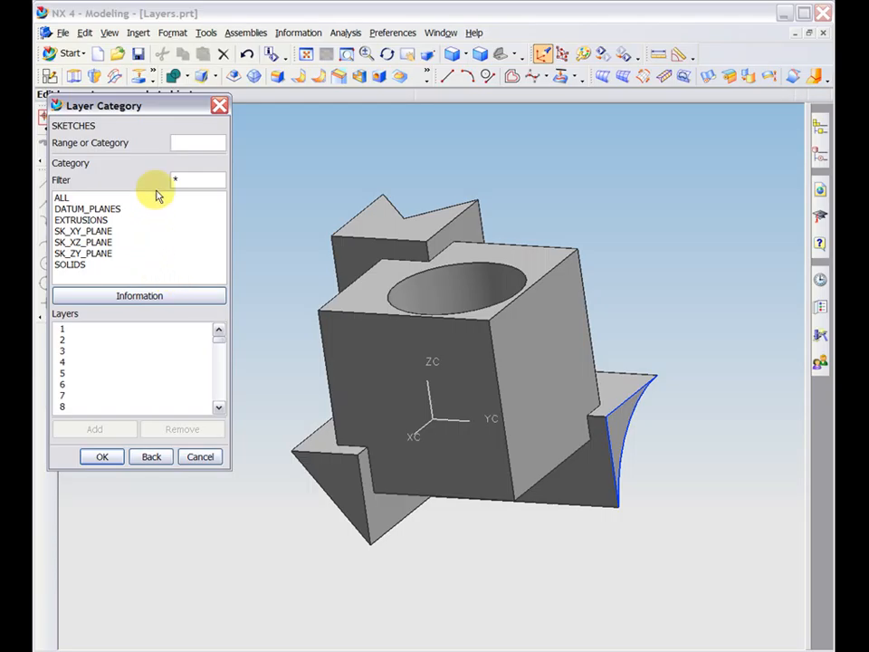
Include layers 1-2 in the SKETCHES category by entering them as a range
left_click(183, 142)
type("1-2")
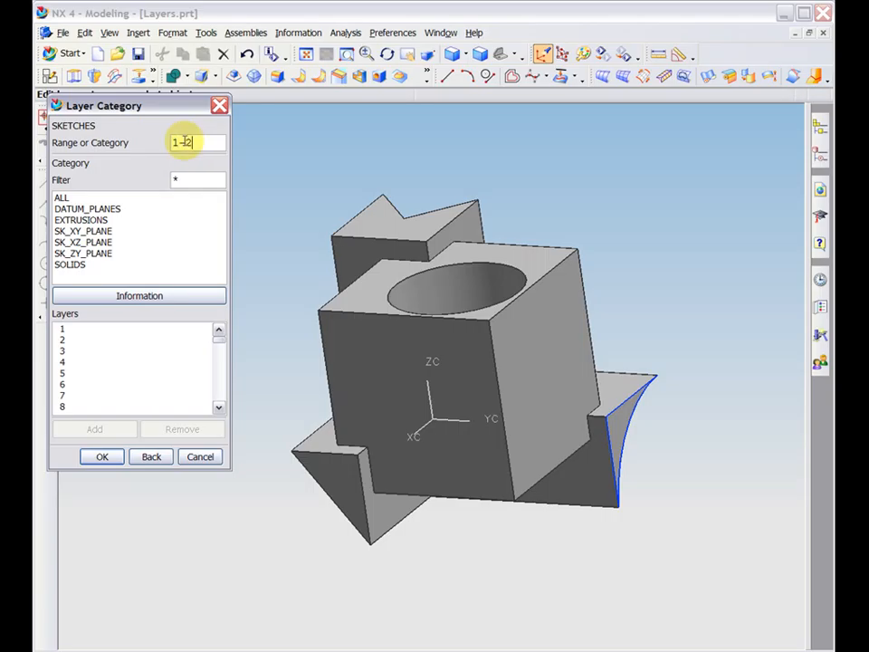
key("Return")
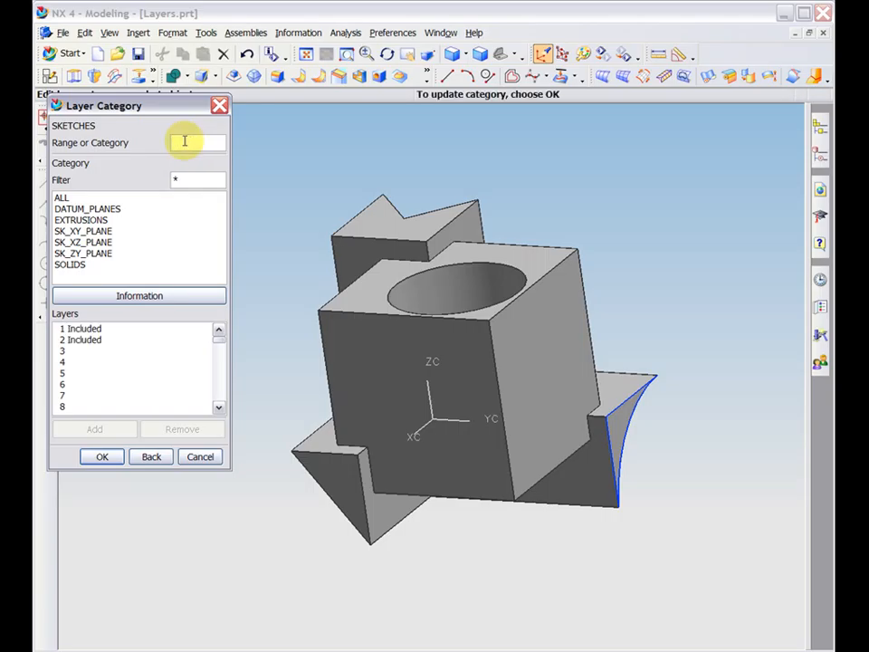
Remove layers 1 and 2 from the SKETCHES category
left_click(90, 329)
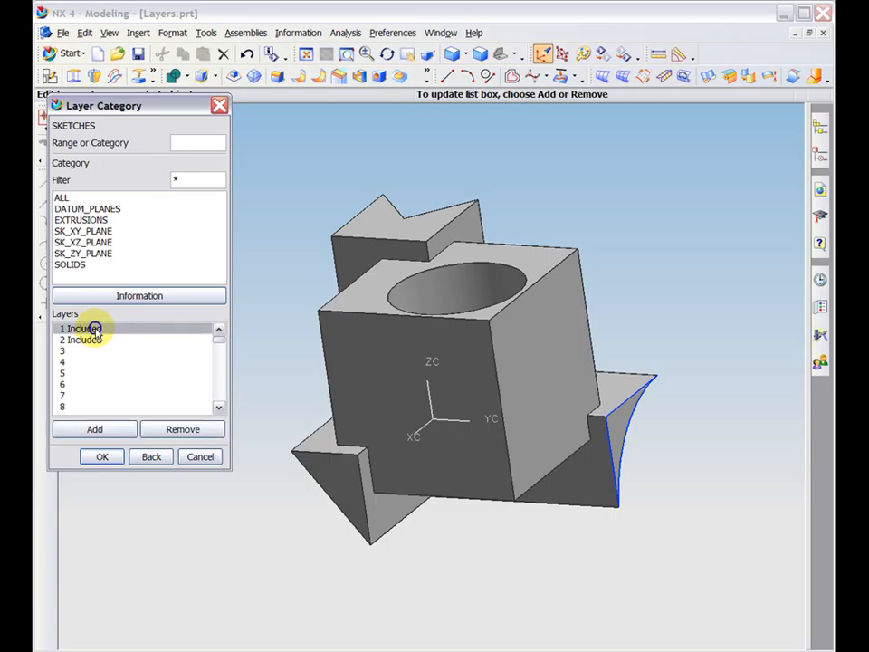
left_click(164, 427)
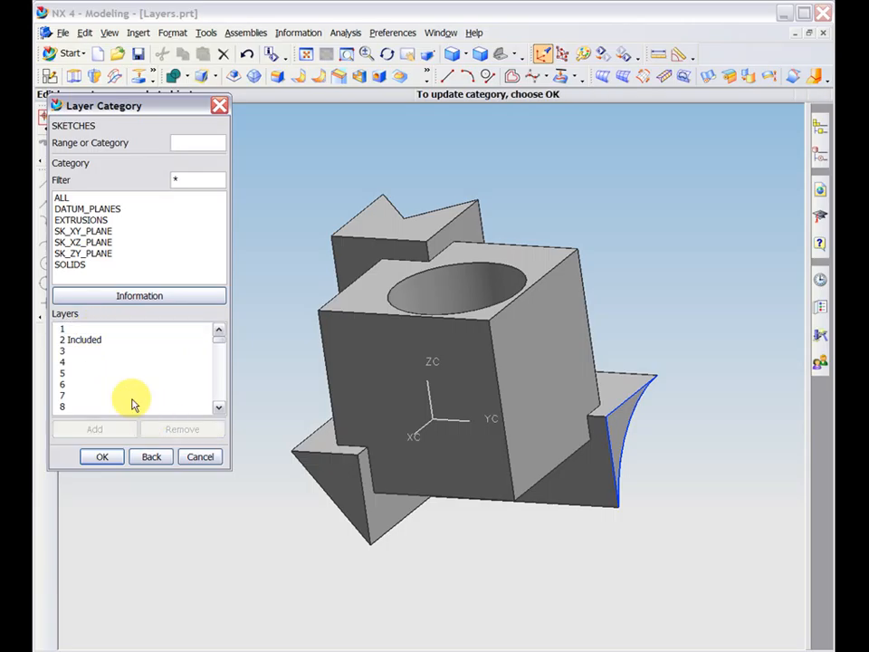
left_click(100, 341)
left_click(172, 429)
Include layer 4 in the SKETCHES category and remove it again
double_click(99, 362)
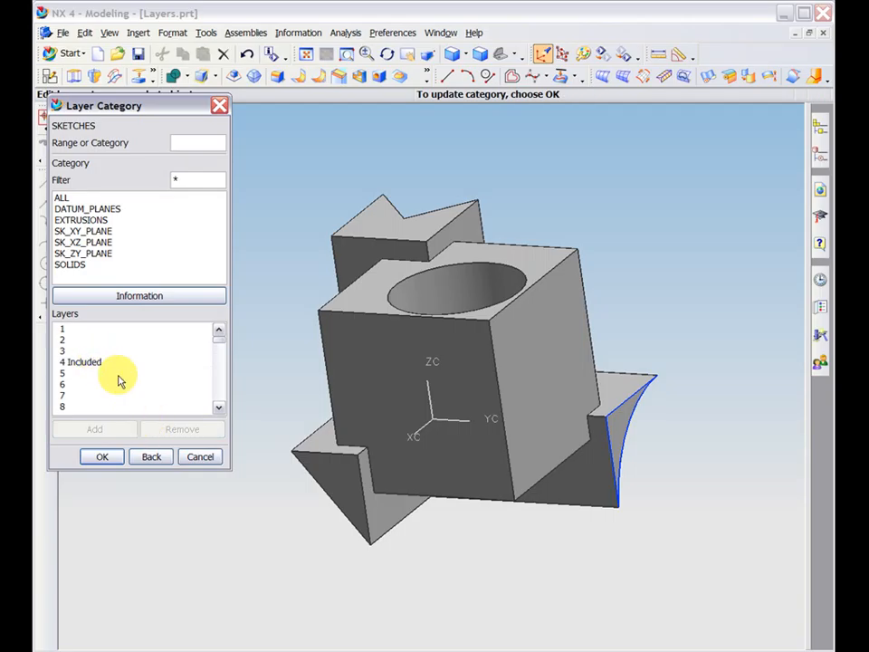
left_click(93, 350)
left_click(100, 363)
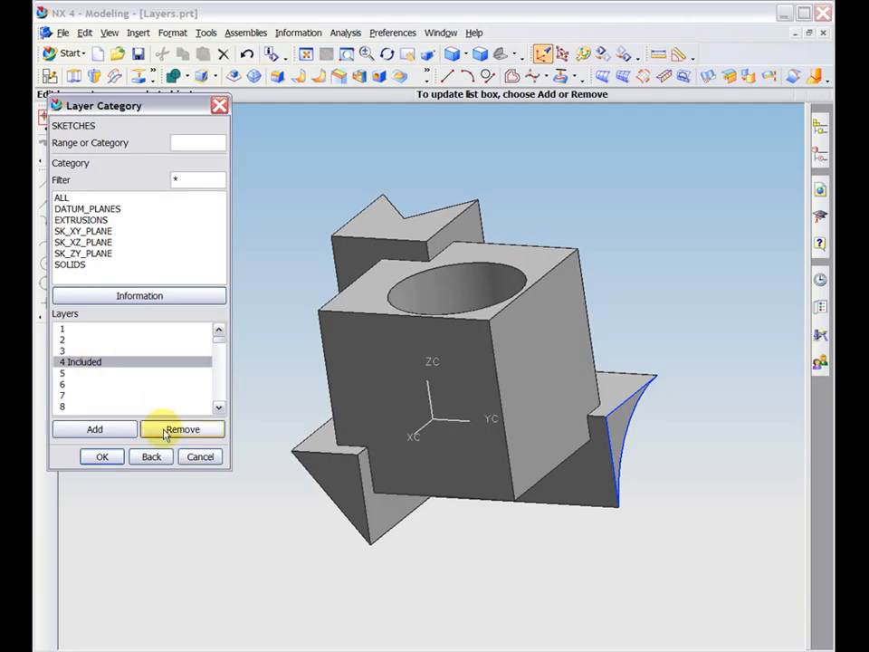
left_click(172, 429)
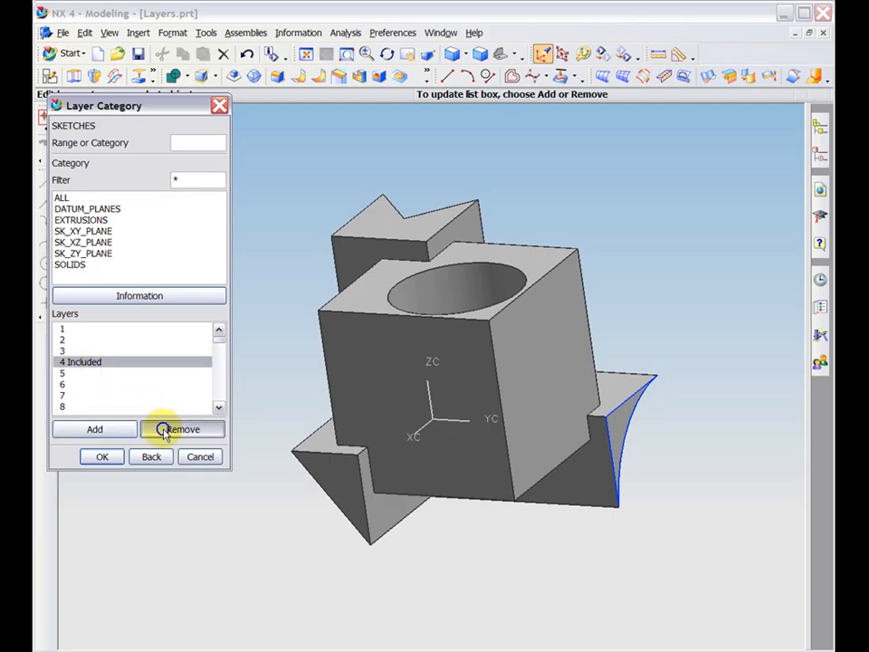
Add the layers of the SK_XY_PLANE and SK_XZ_PLANE categories to the SKETCHES category
left_click(102, 232)
double_click(101, 230)
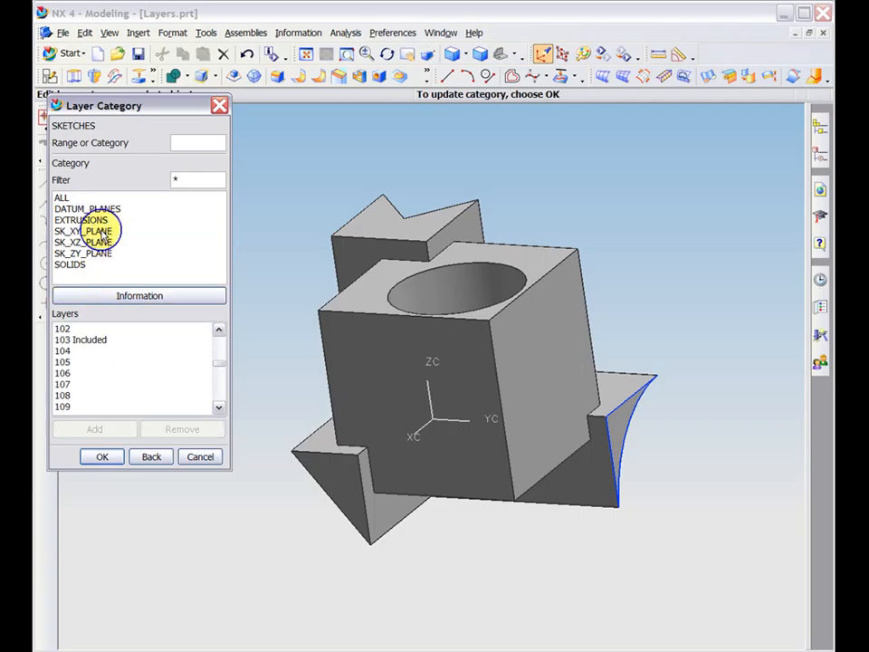
double_click(98, 242)
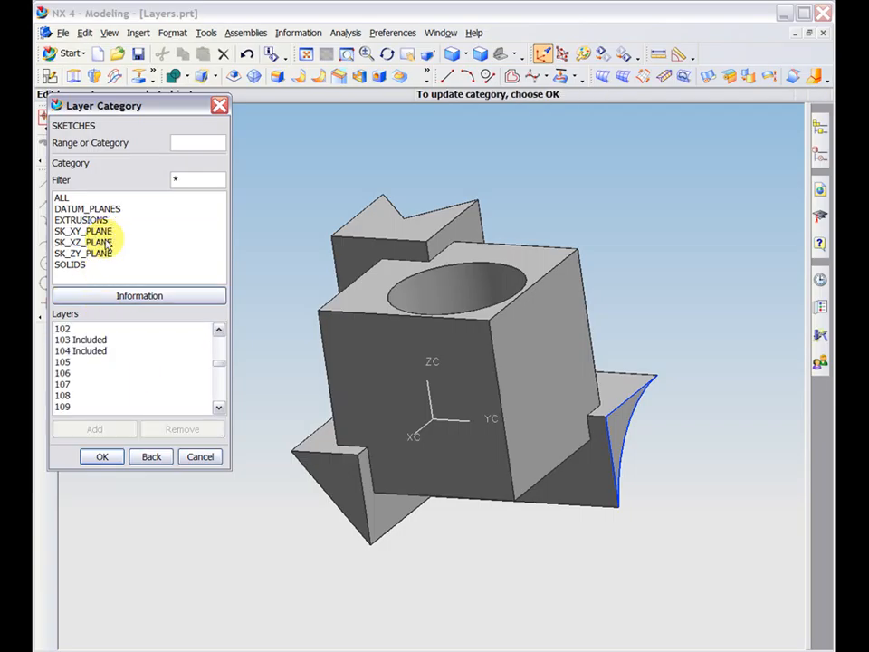
Select layers 103 through 105 together and include them in the SKETCHES category
left_click(90, 340)
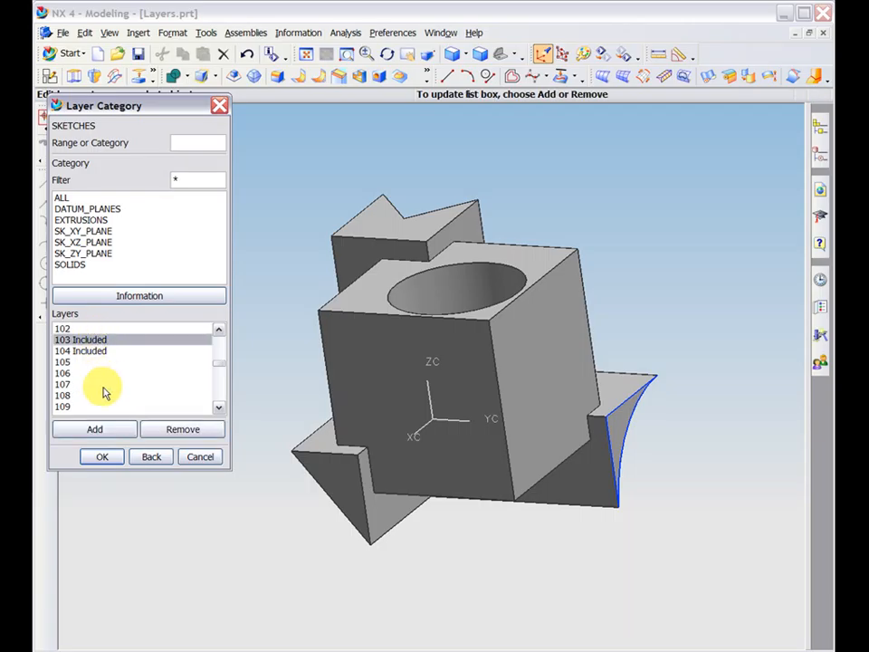
left_click(105, 362, "shift")
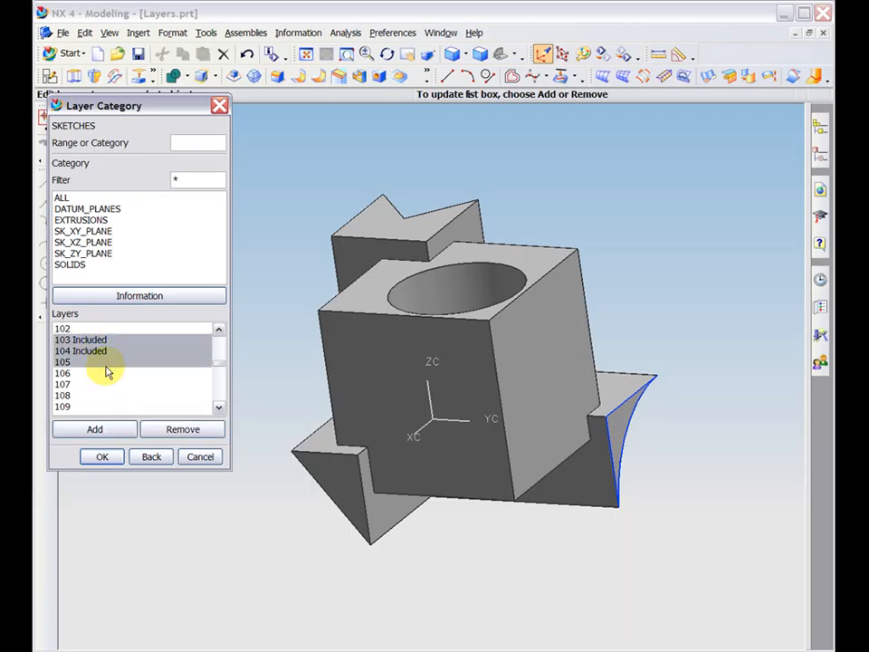
left_click(107, 429)
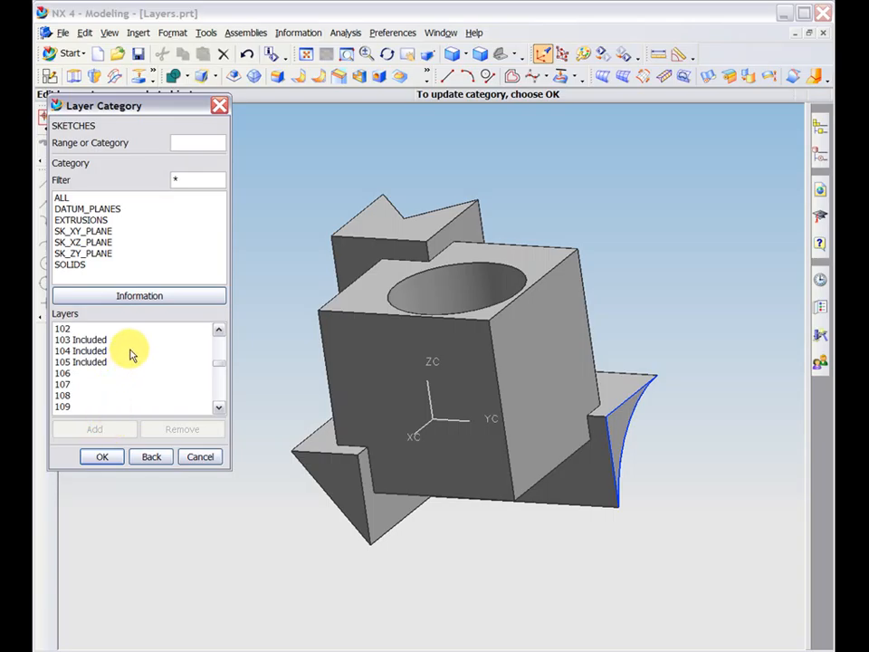
Add the layer of the SK_ZY_PLANE category to the SKETCHES category and confirm the layer assignment
left_click(103, 232)
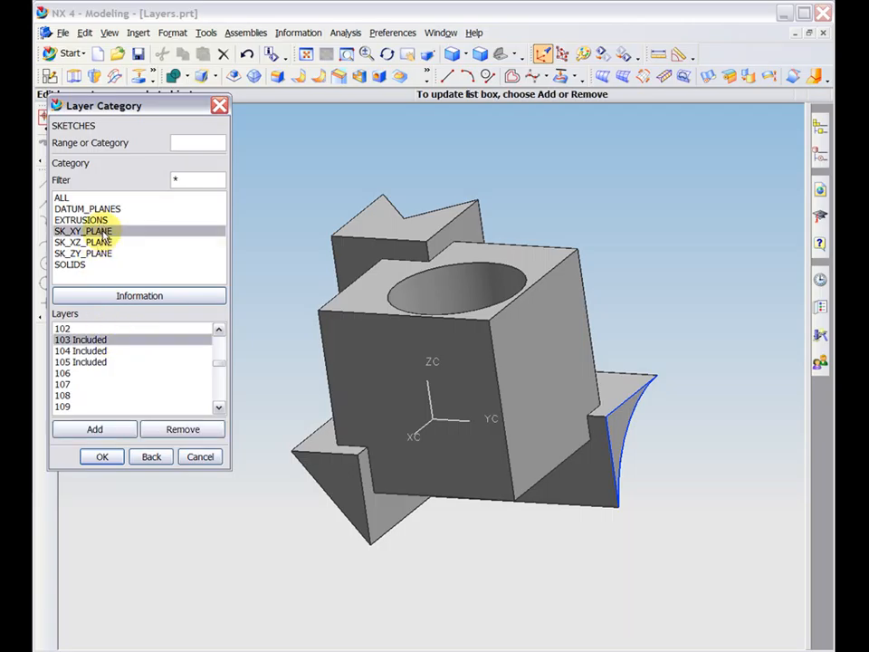
left_click(102, 244)
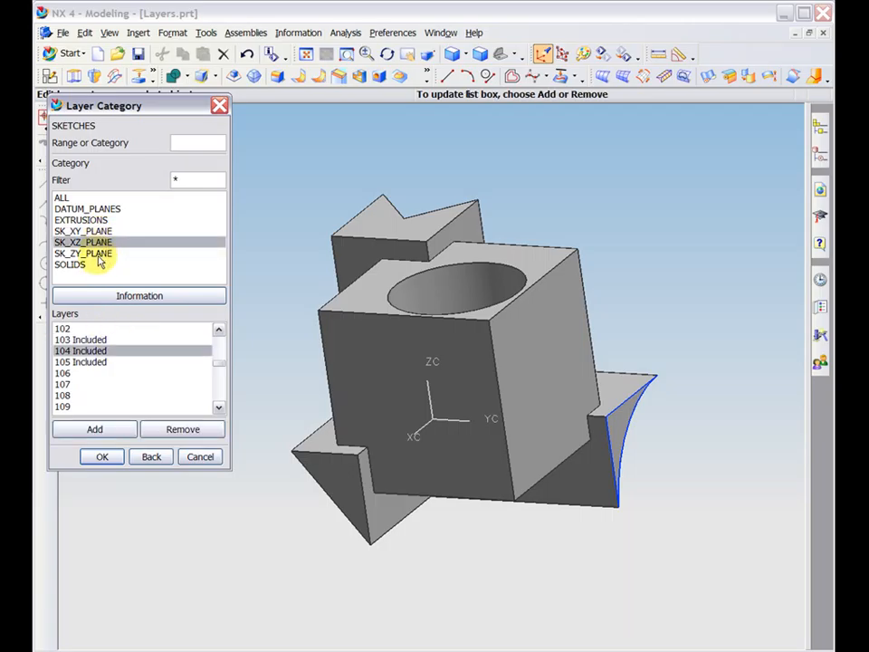
double_click(93, 255)
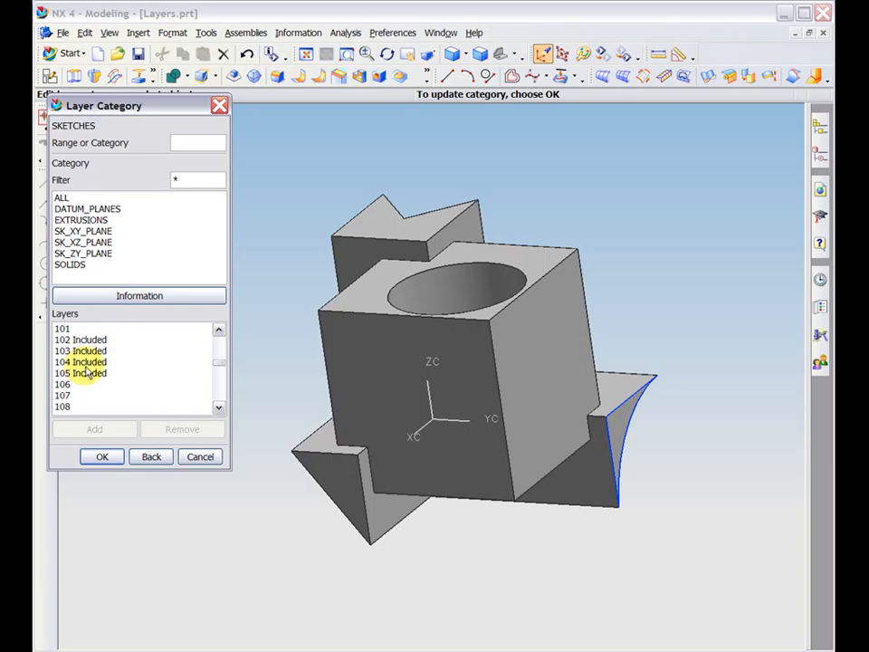
left_click(104, 458)
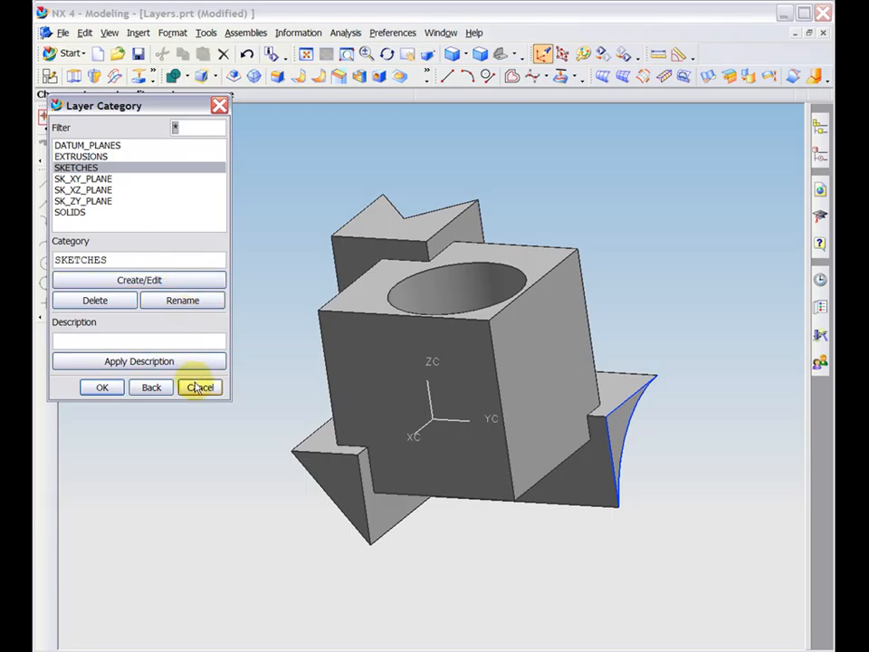
Show category names in the layer settings and examine which layers belong to the SKETCHES category
left_click(173, 34)
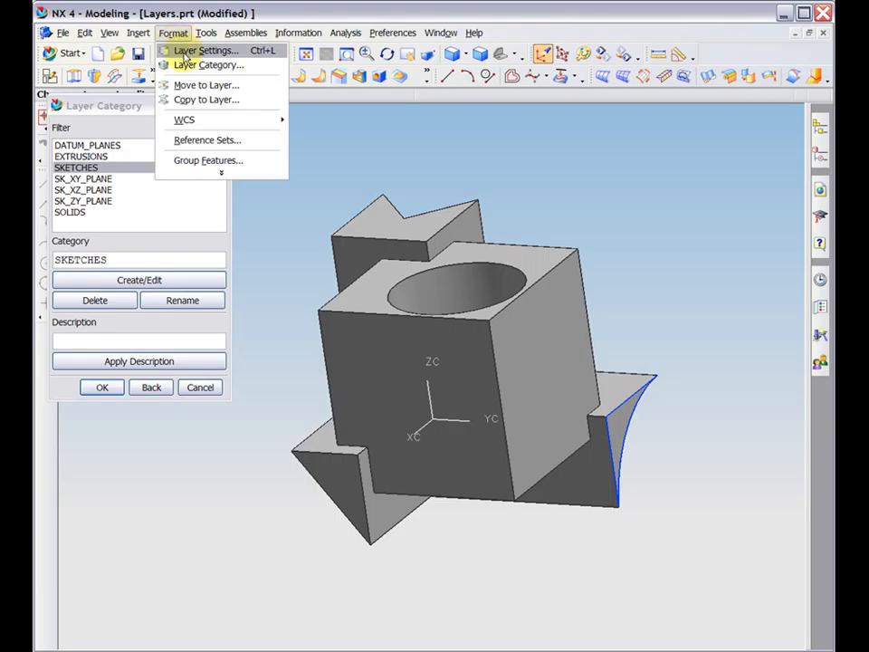
left_click(184, 54)
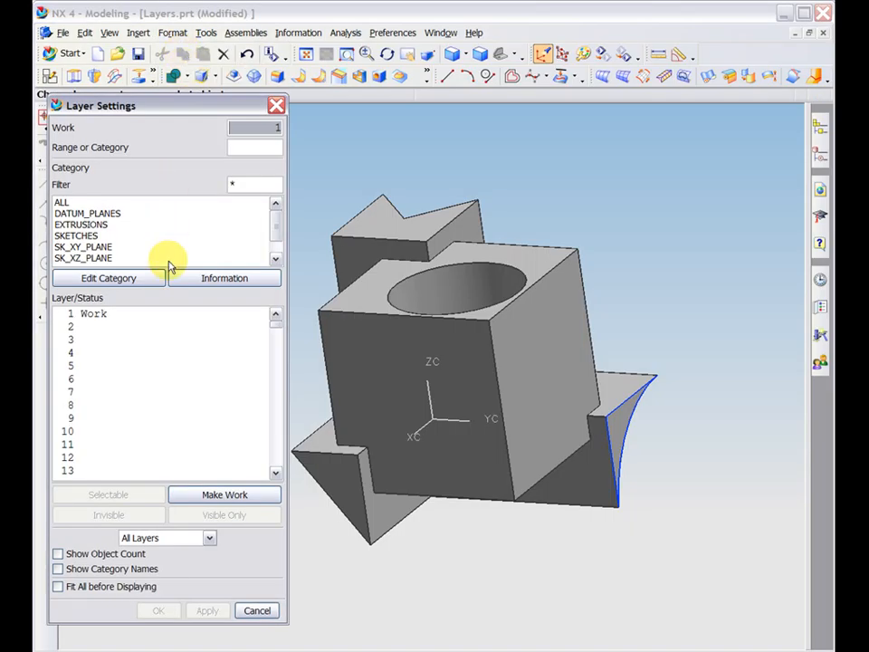
left_click(58, 570)
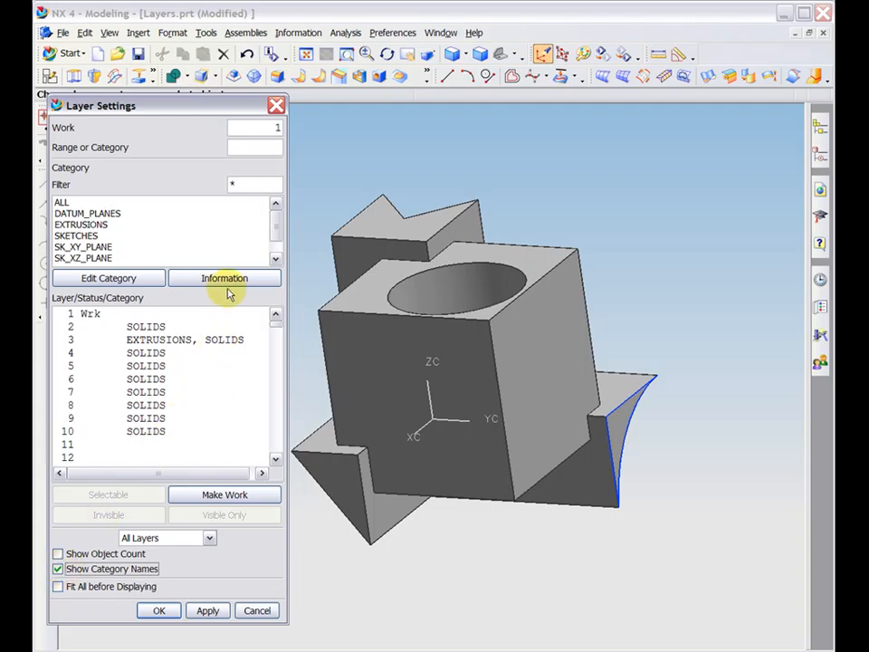
left_click_drag(274, 229, 274, 242)
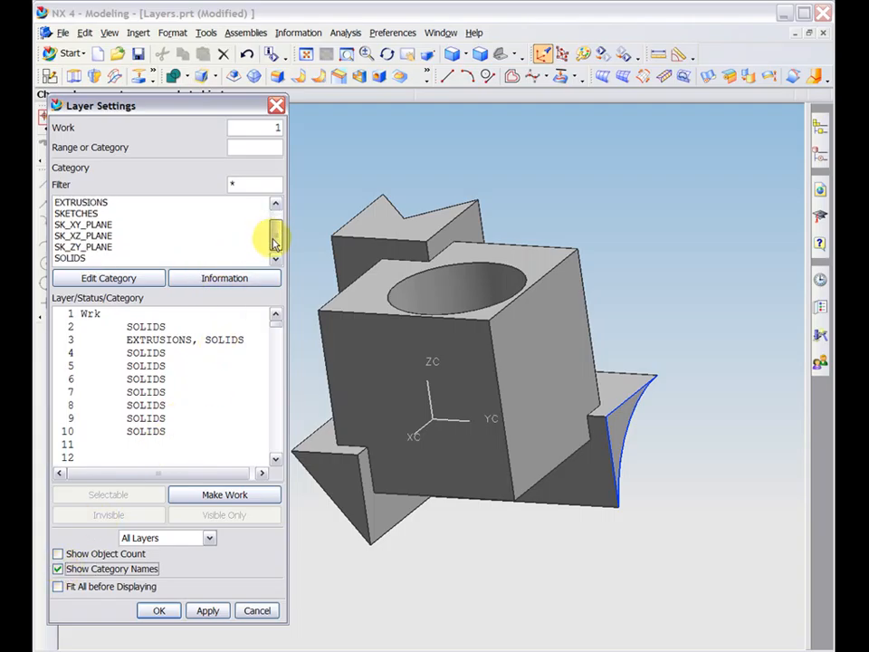
left_click(91, 214)
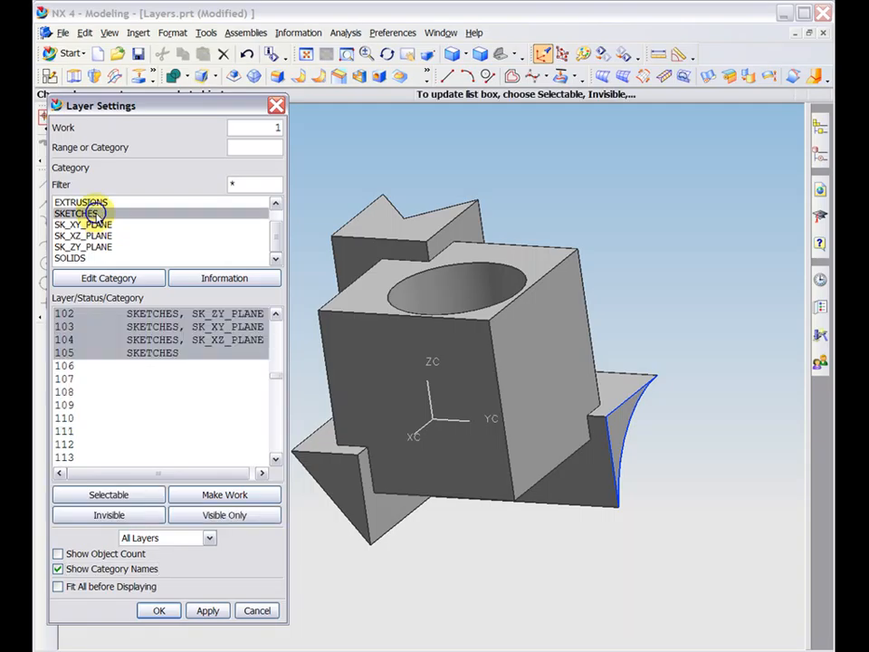
left_click(274, 316)
left_click(274, 316)
left_click(275, 316)
left_click(273, 316)
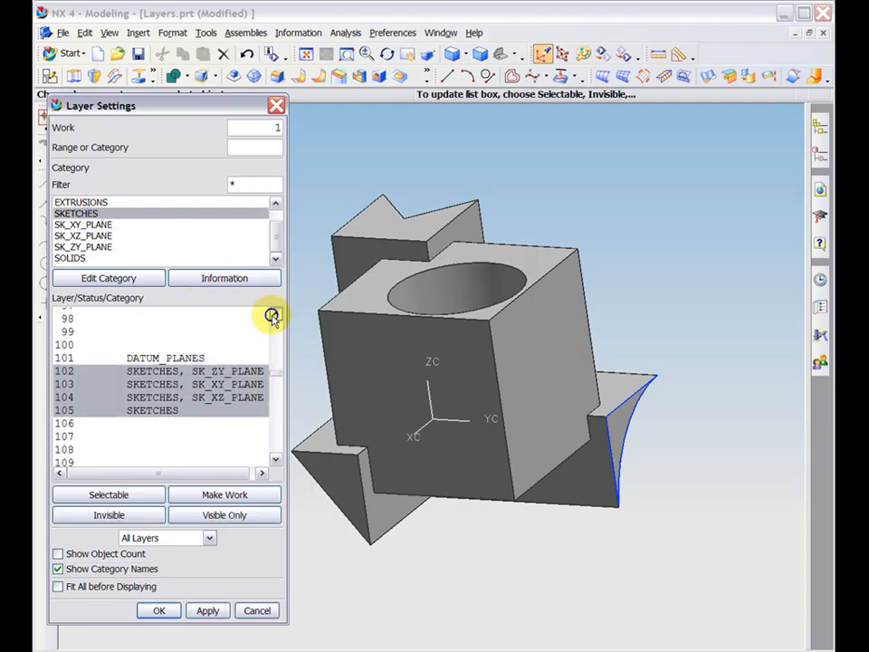
left_click(275, 316)
left_click(274, 316)
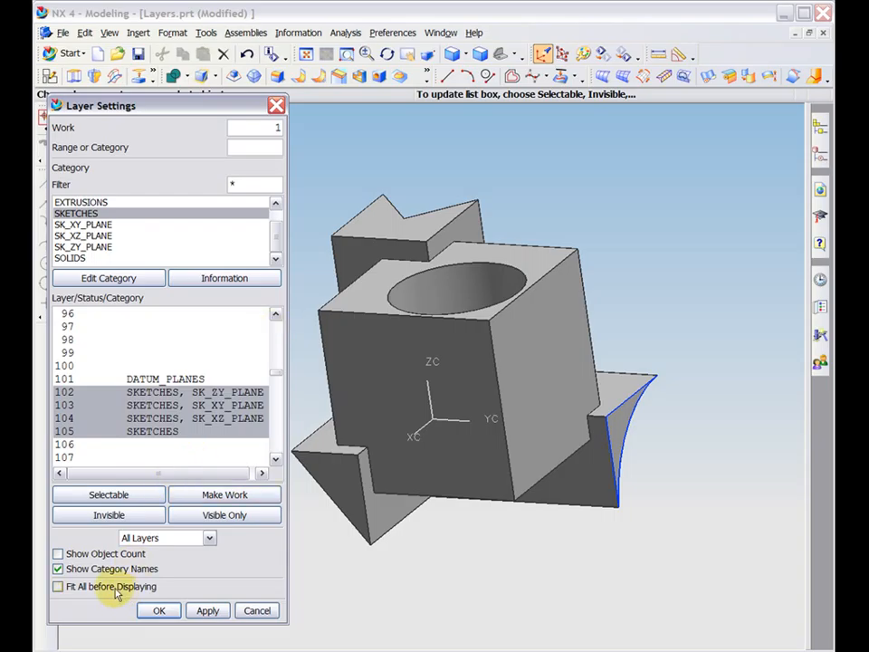
Show the object count per layer, accept the layer settings and leave the layer category editing
left_click(58, 553)
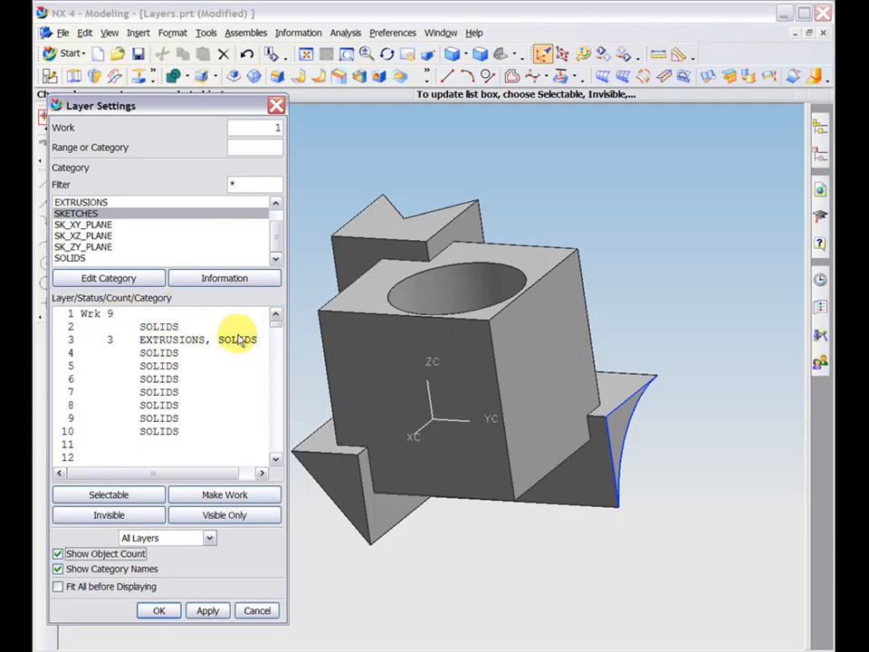
mouse_move(277, 328)
left_mouse_down()
mouse_move(273, 378)
mouse_move(275, 326)
left_mouse_up()
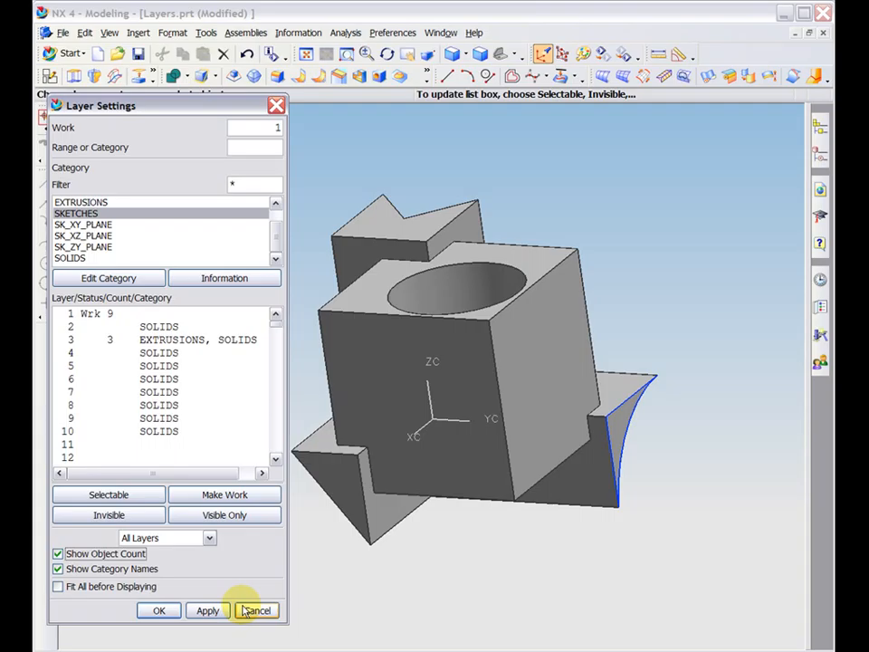
left_click(159, 611)
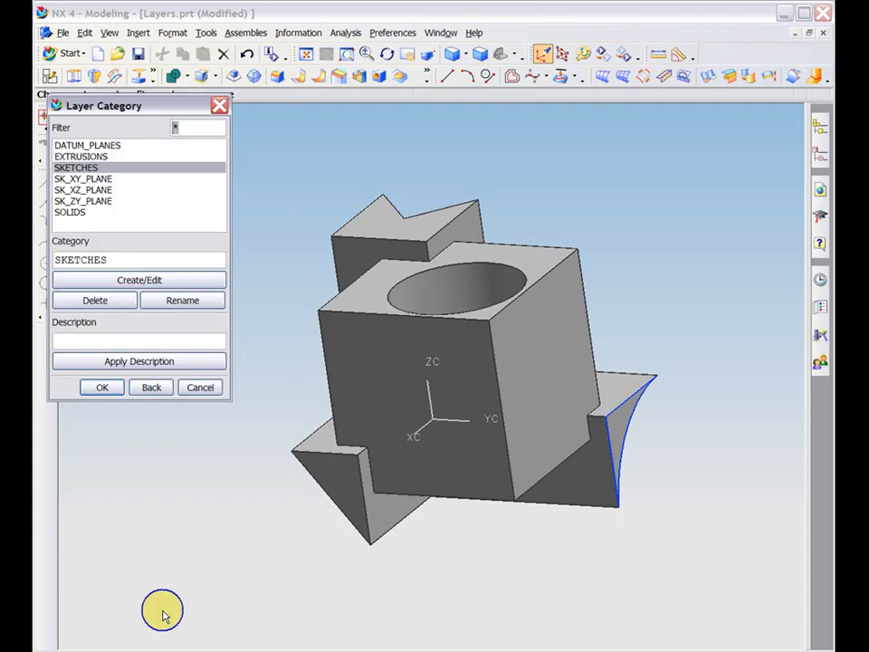
left_click(200, 388)
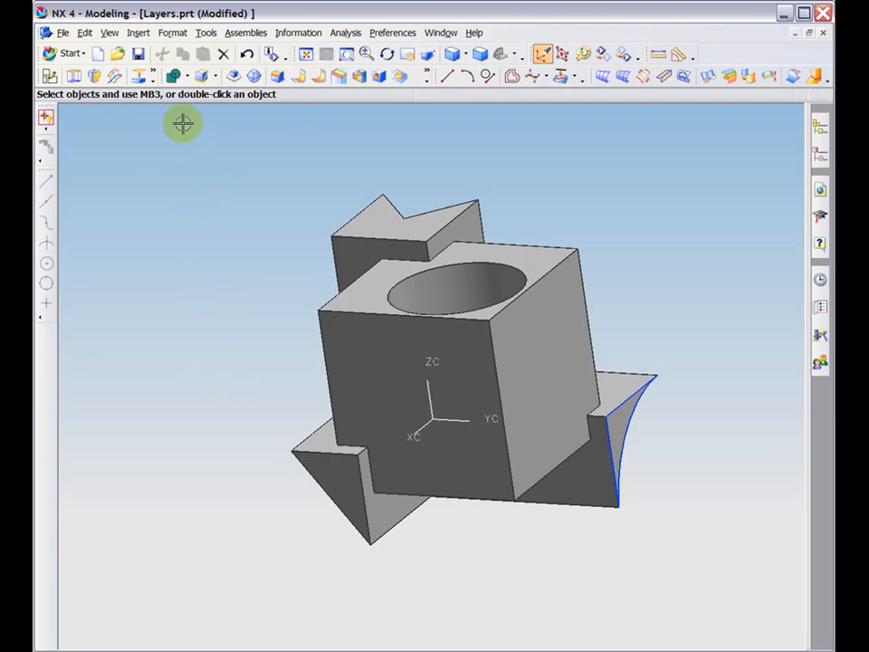
Start a layer move for the central block with the round hole and choose the SOLIDS category as destination
left_click(185, 33)
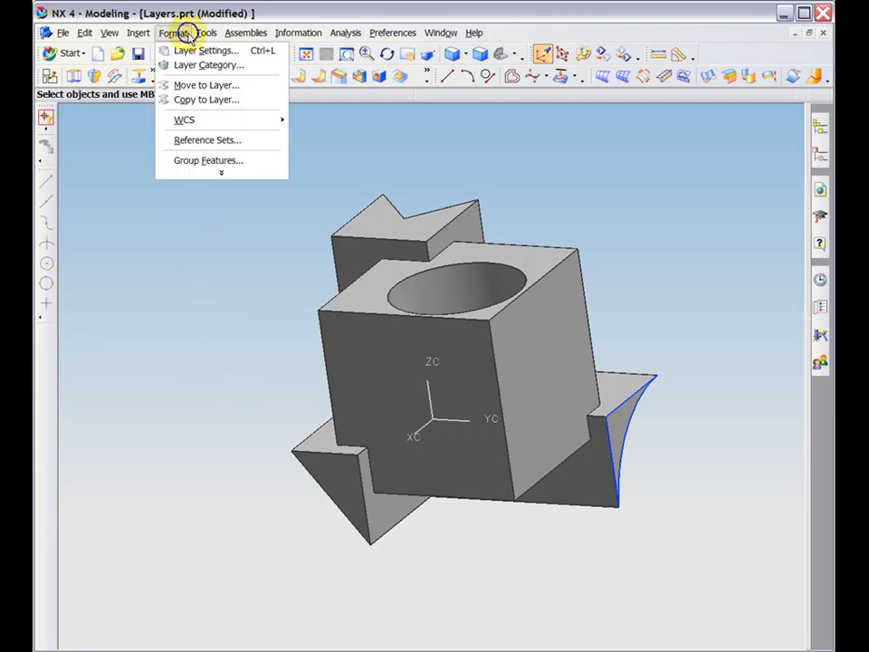
left_click(187, 85)
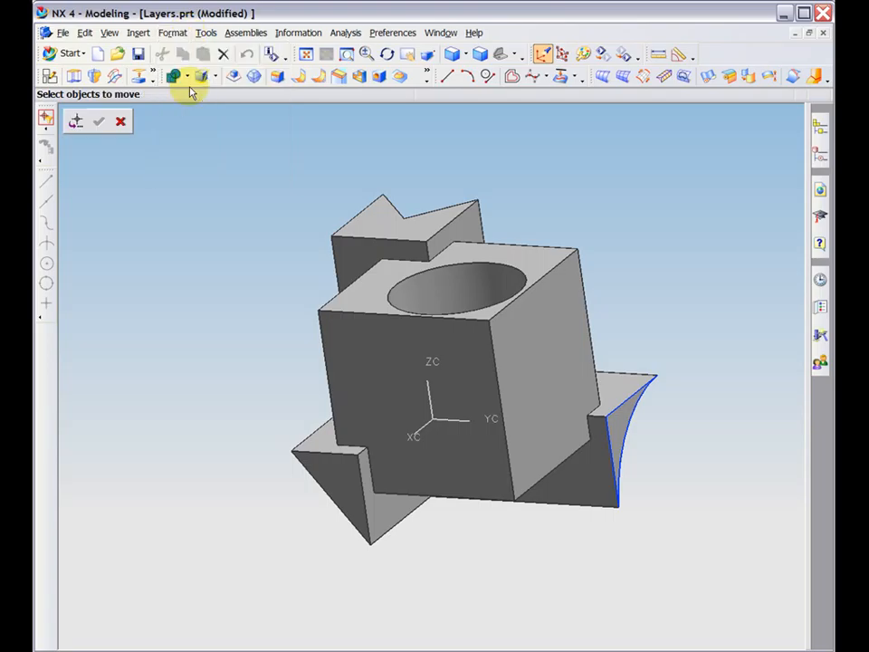
left_click(341, 343)
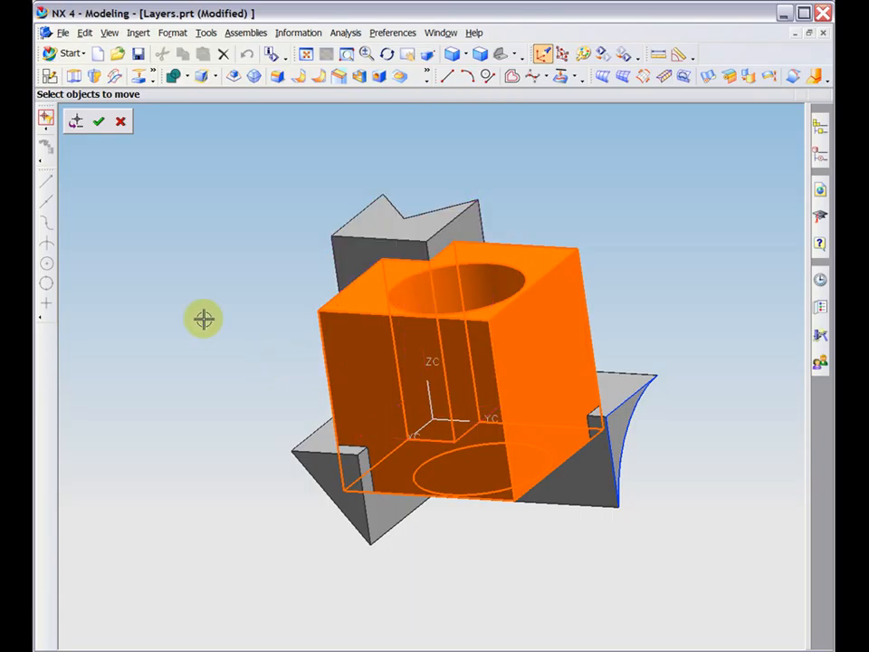
left_click(98, 123)
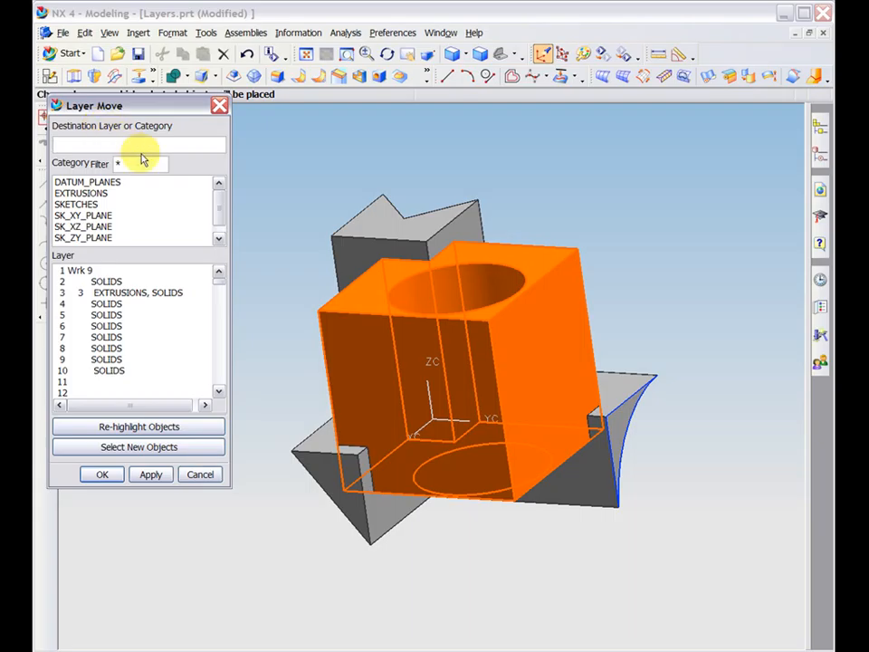
left_click_drag(217, 207, 217, 224)
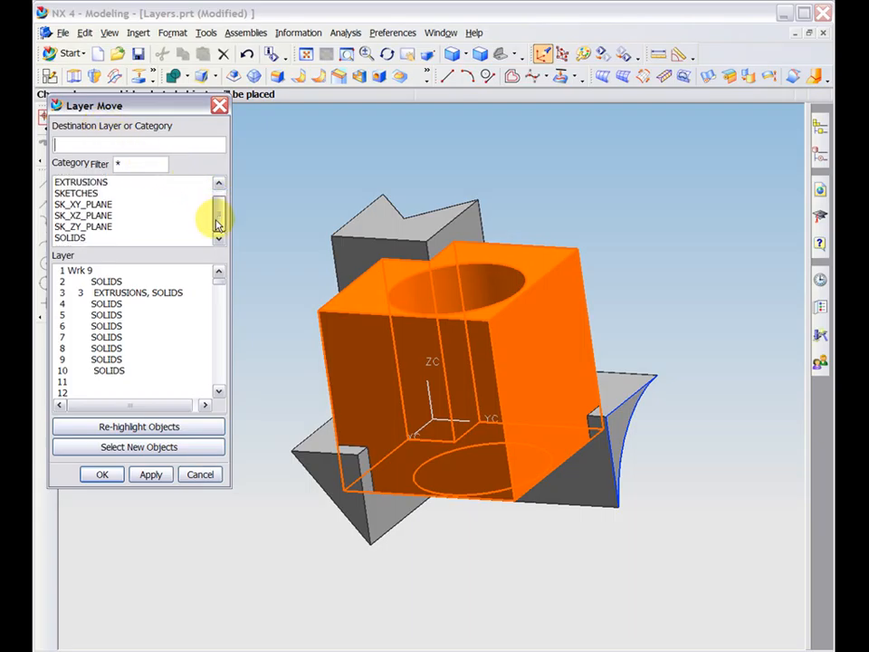
left_click(92, 237)
Set the destination to layer 5 and filter the destination categories by SK*, then by S*
double_click(67, 143)
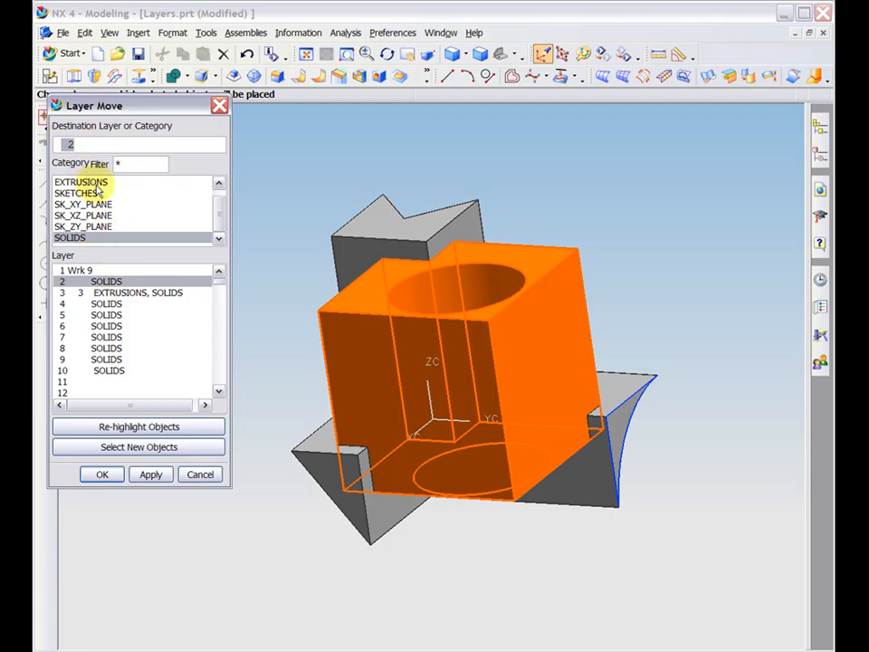
left_click(99, 314)
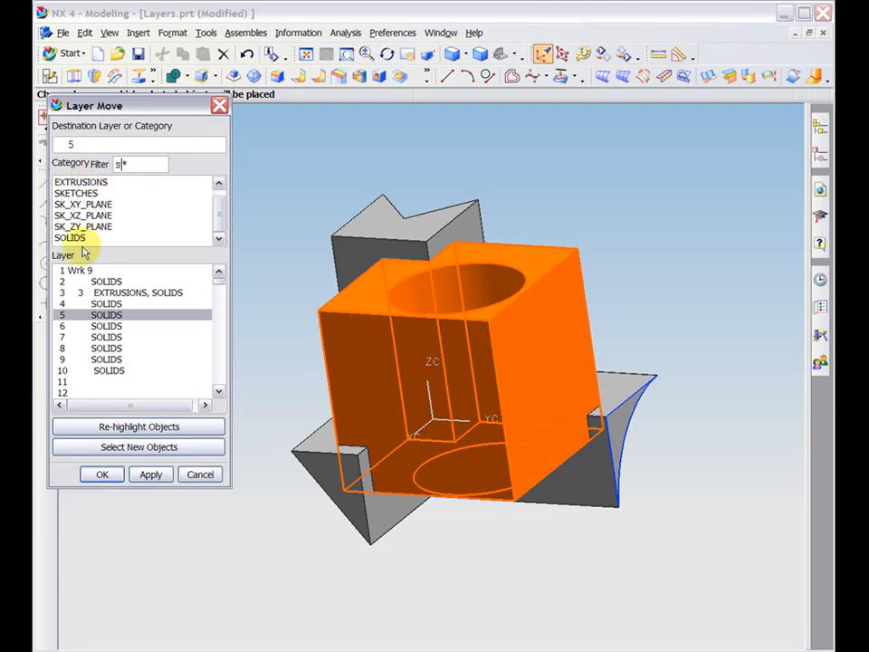
key("Return")
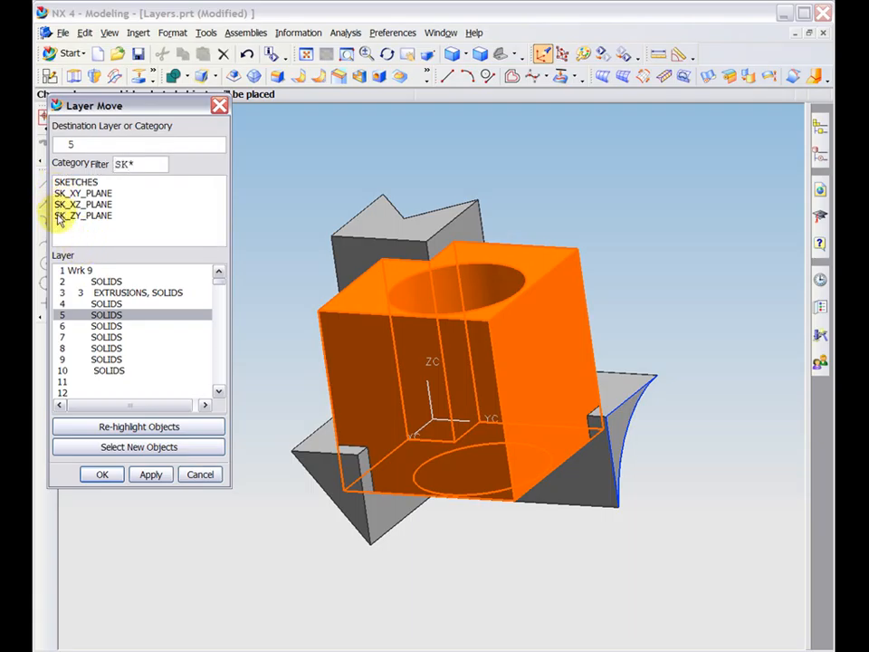
left_click(123, 166)
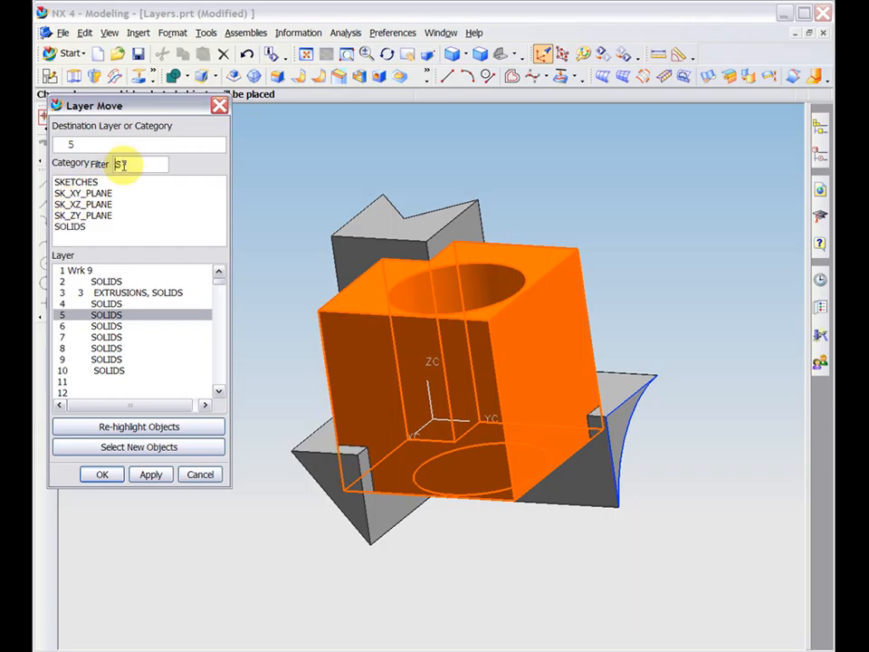
Move the selected block to layer 2 by choosing the SOLIDS category as its destination
left_click(73, 226)
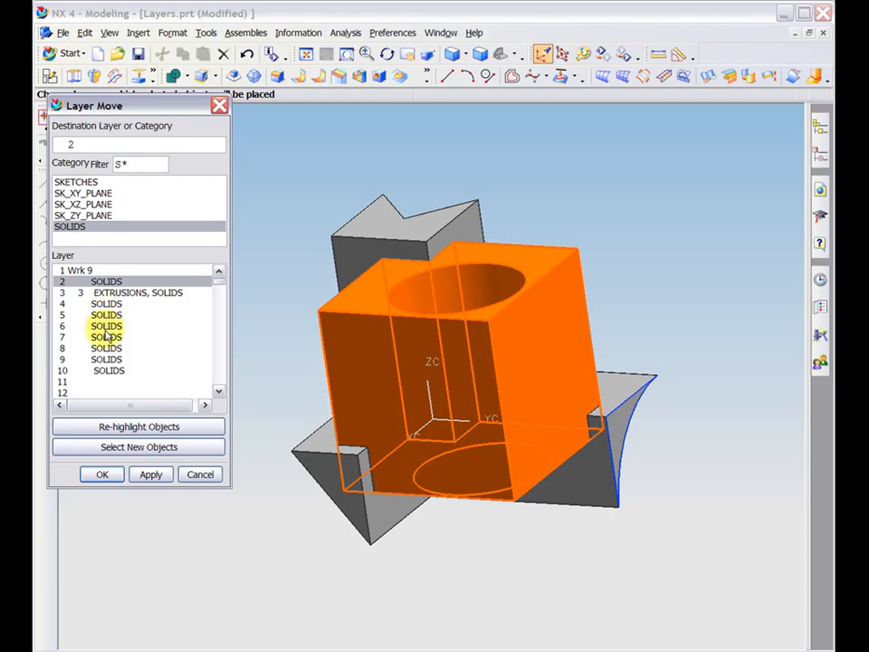
left_click(145, 475)
left_click(116, 475)
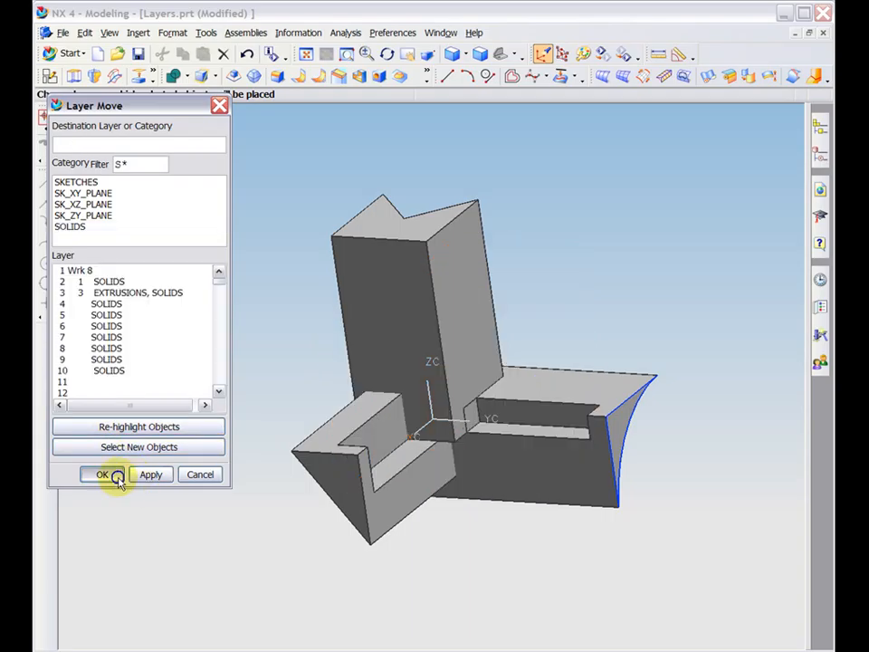
left_click(584, 356)
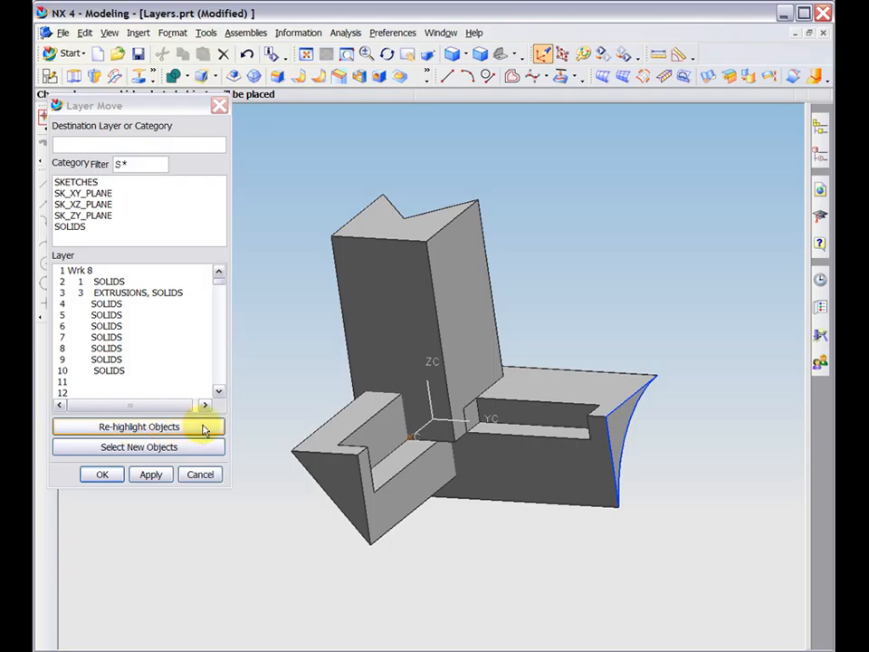
left_click(192, 453)
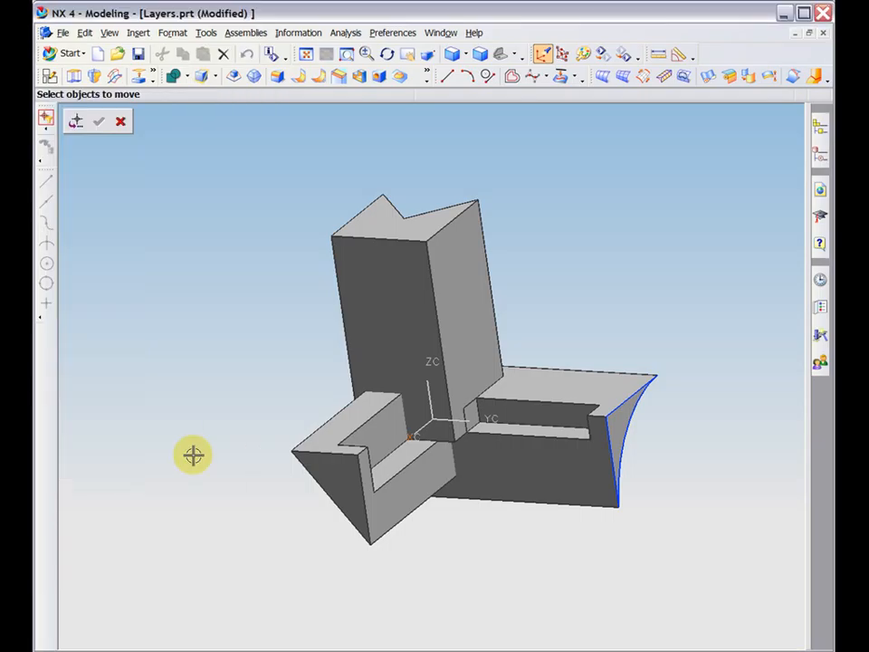
left_click(326, 441)
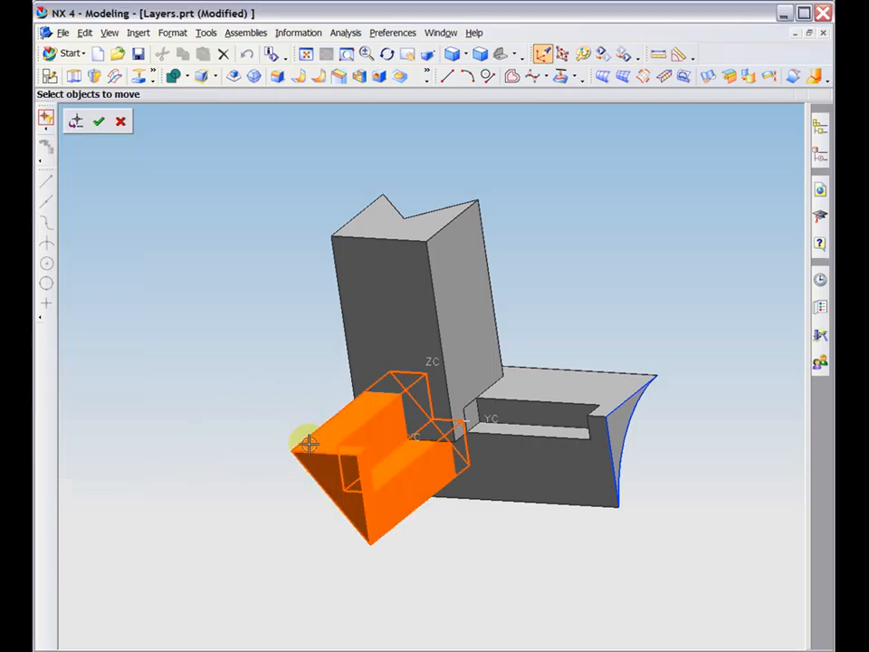
left_click(121, 122)
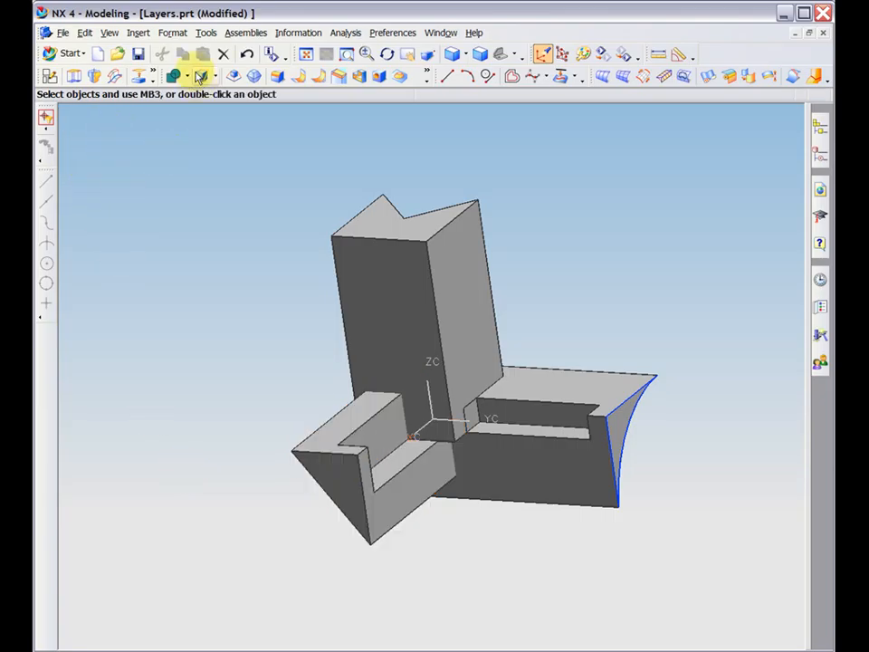
Copy the tall upright body with the V-notched top to layer 4 in the SOLIDS category
left_click(176, 33)
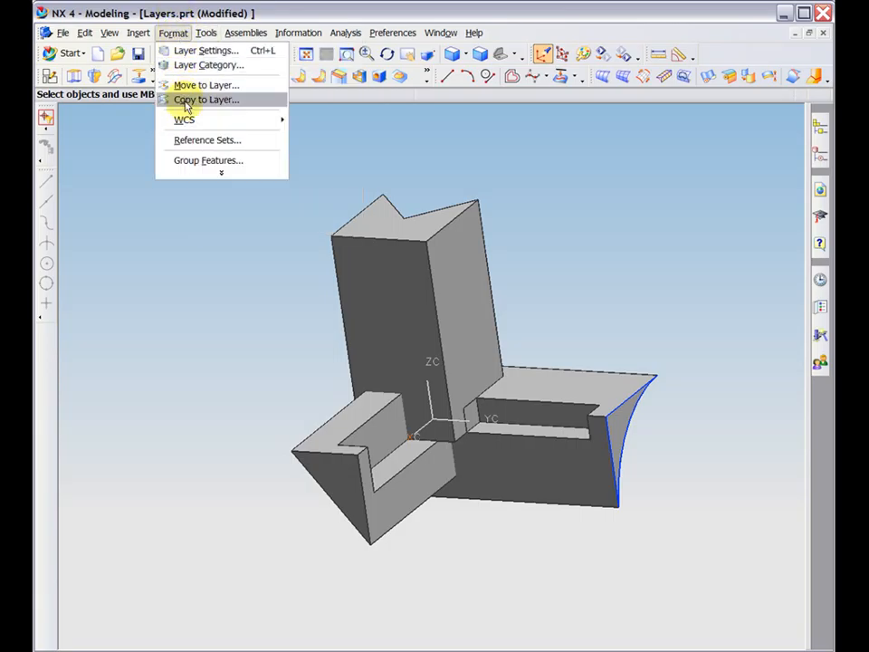
left_click(243, 102)
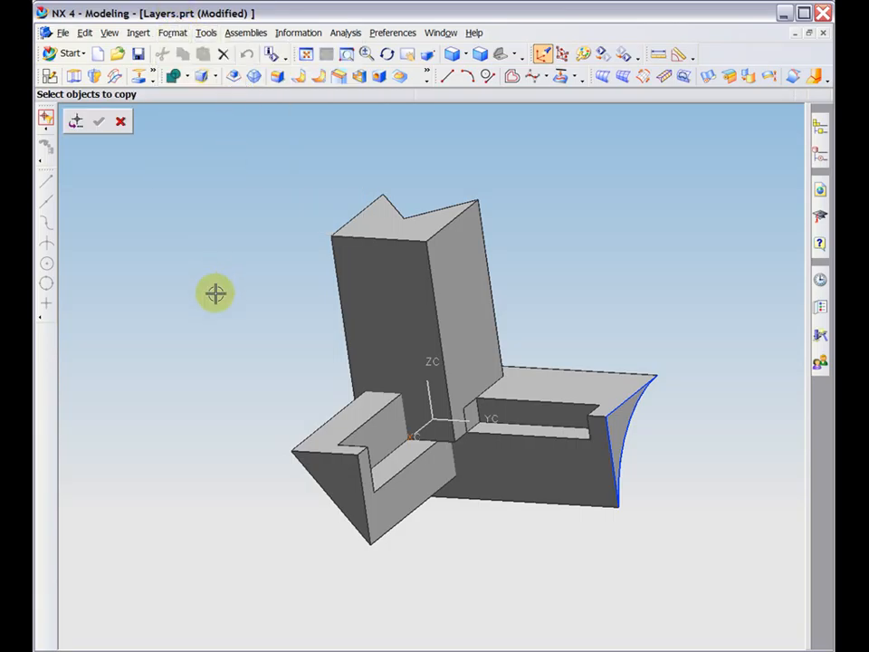
left_click(354, 258)
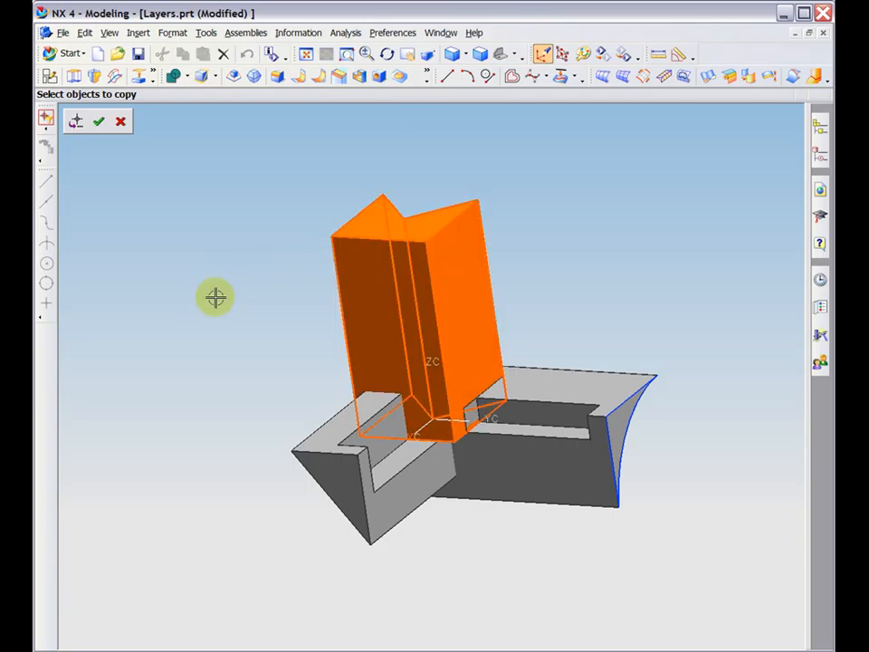
left_click(99, 122)
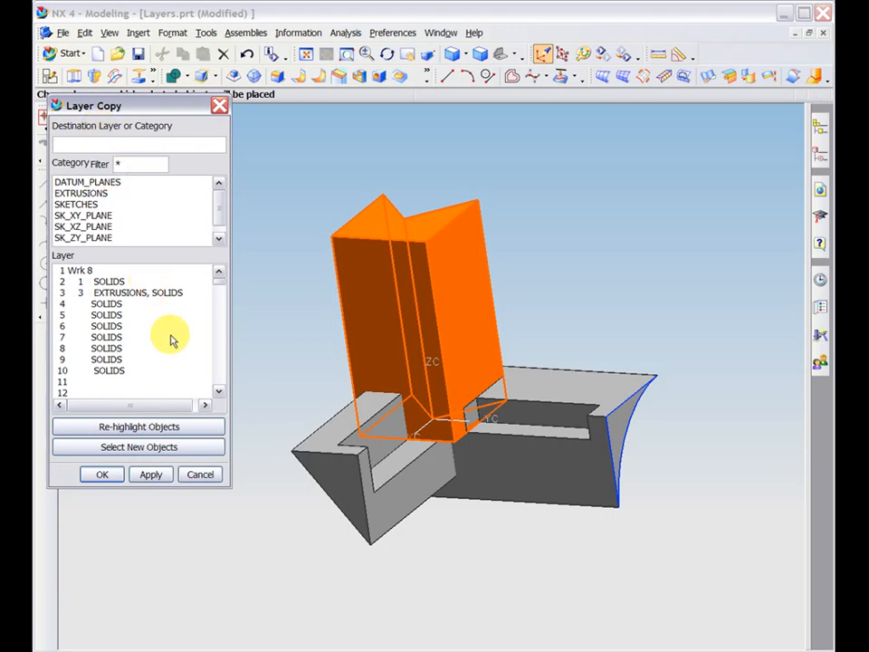
left_click(102, 303)
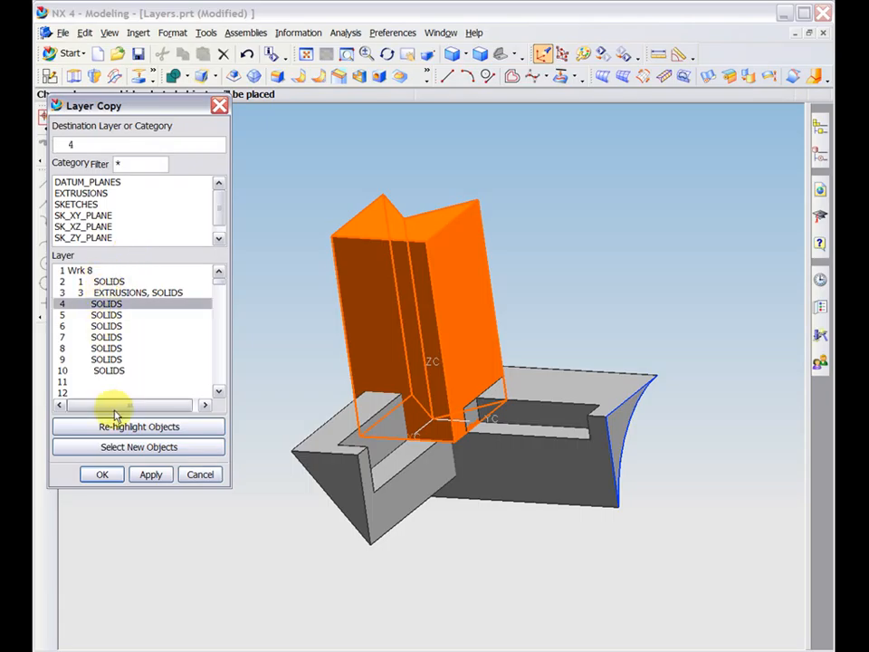
left_click(148, 477)
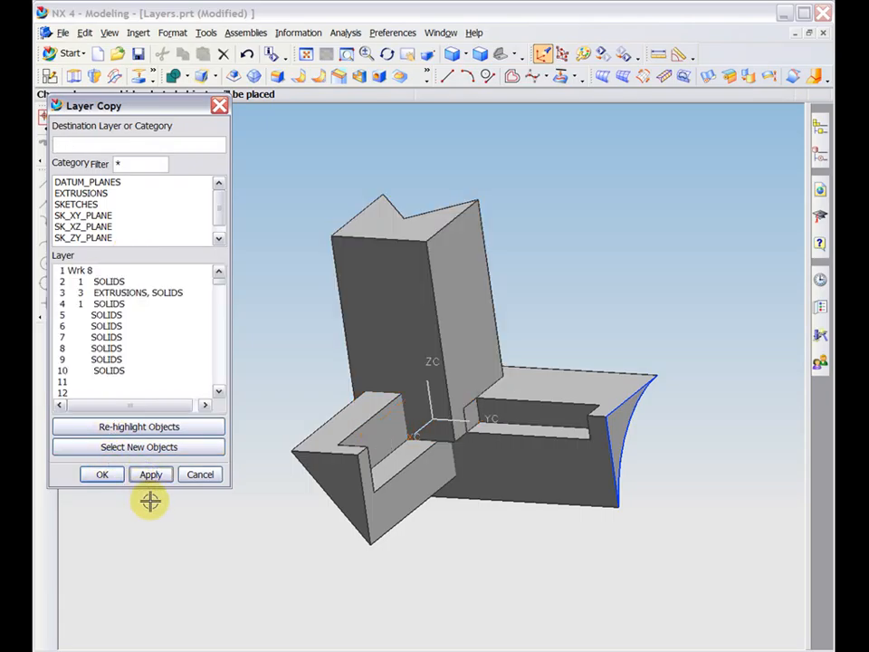